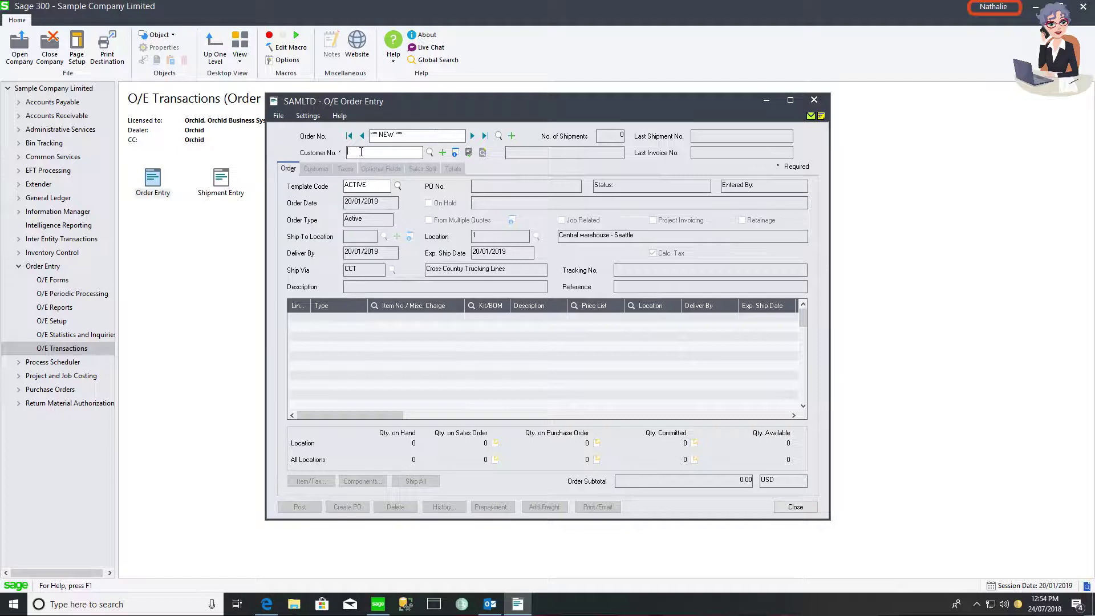
# - Assign customer 1200 to the order, showing its LinkedIn link and $19,884 YTD sales in the Extender panel
pyautogui.press('Tab')
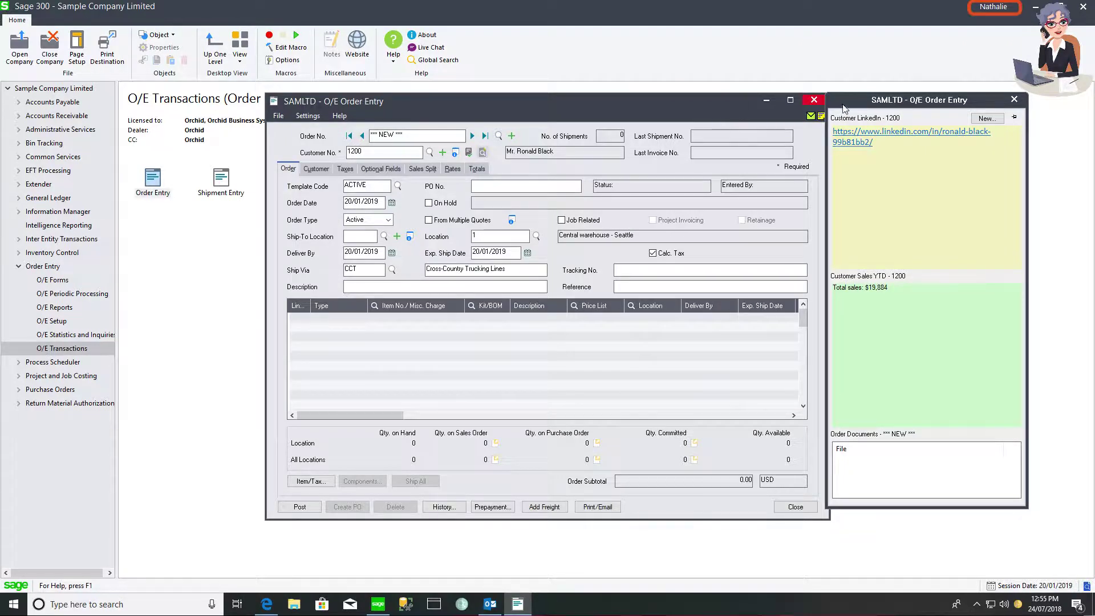
pyautogui.moveTo(845, 107); pyautogui.dragTo(851, 108)
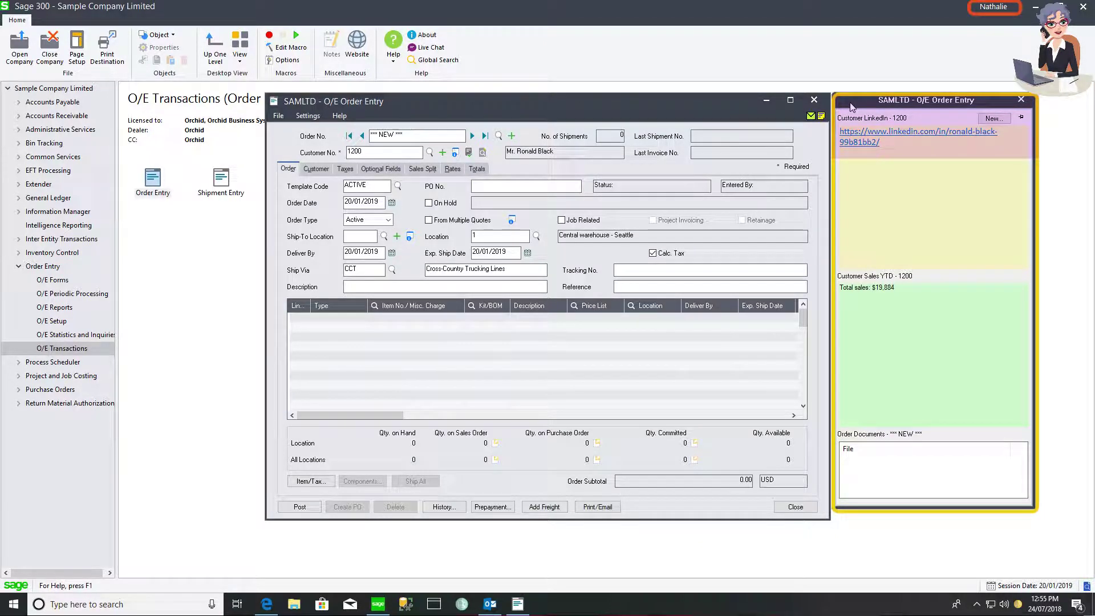
pyautogui.moveTo(860, 483)
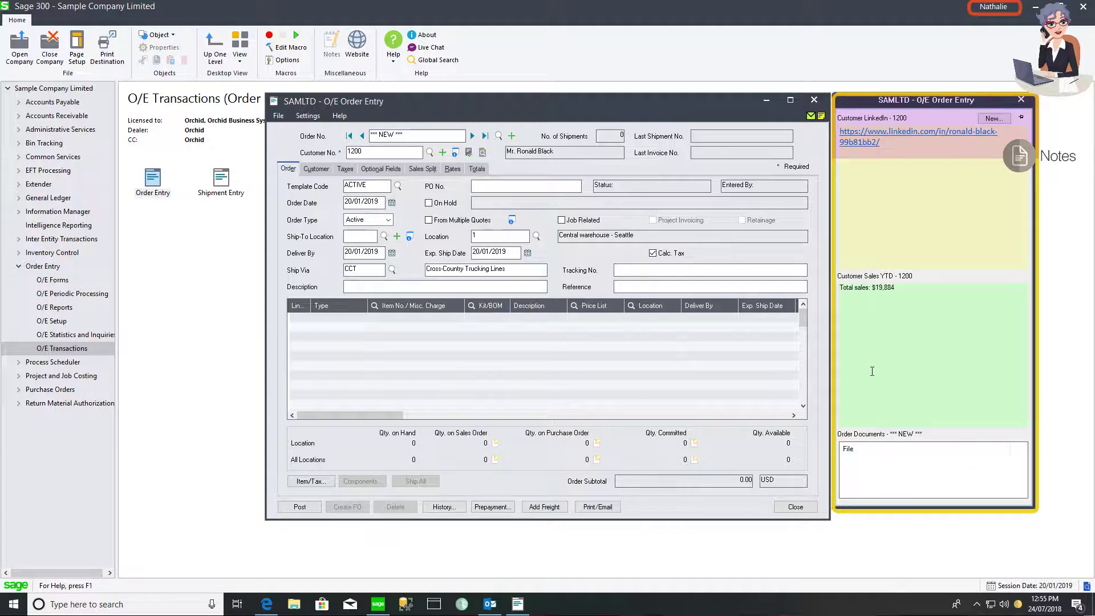
# - Open customer 1200's LinkedIn profile from the order's notes panel and scroll through it
pyautogui.moveTo(854, 187)
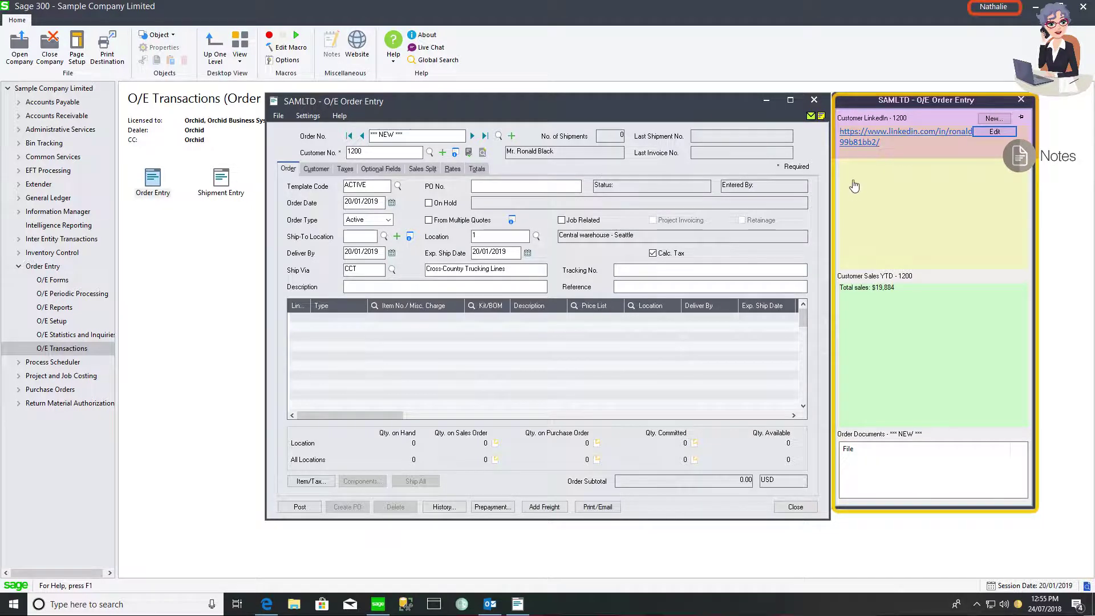
pyautogui.click(850, 139)
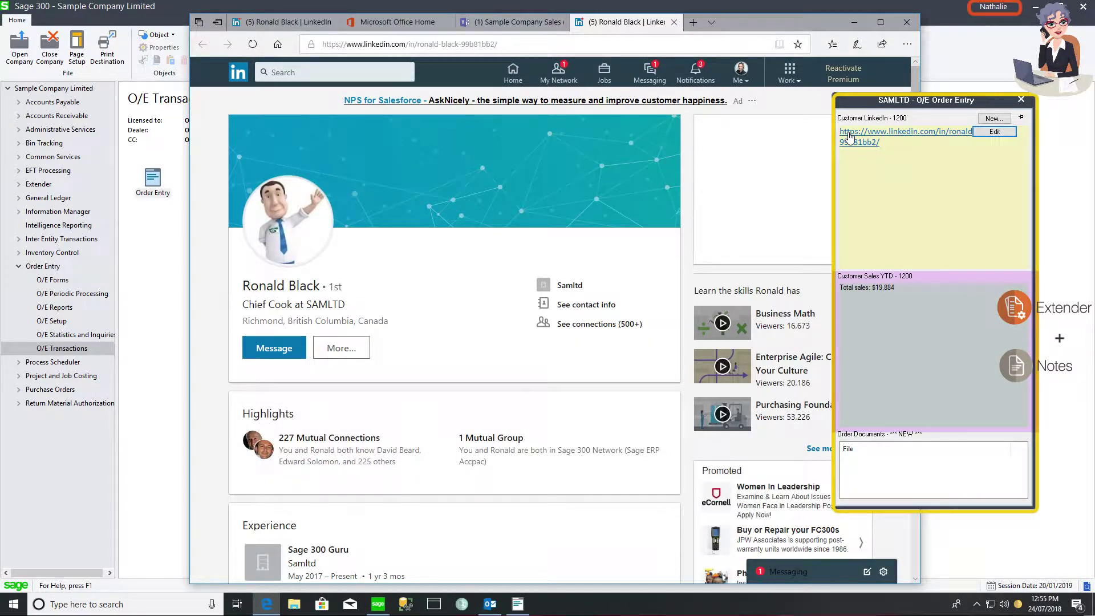
pyautogui.scroll(-2, 723, 215)
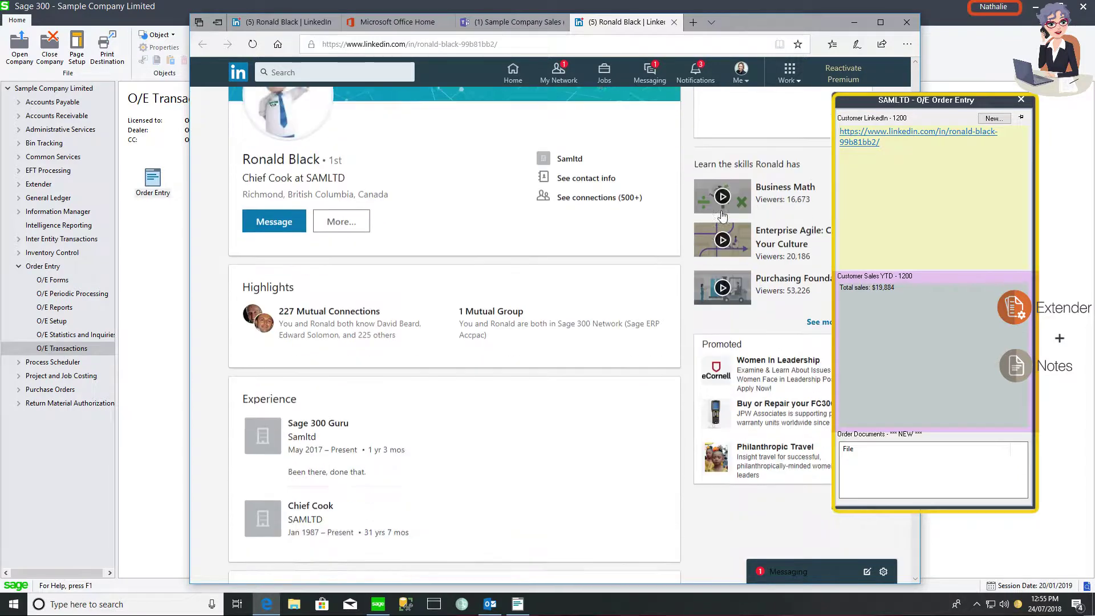
pyautogui.scroll(-5, 723, 216)
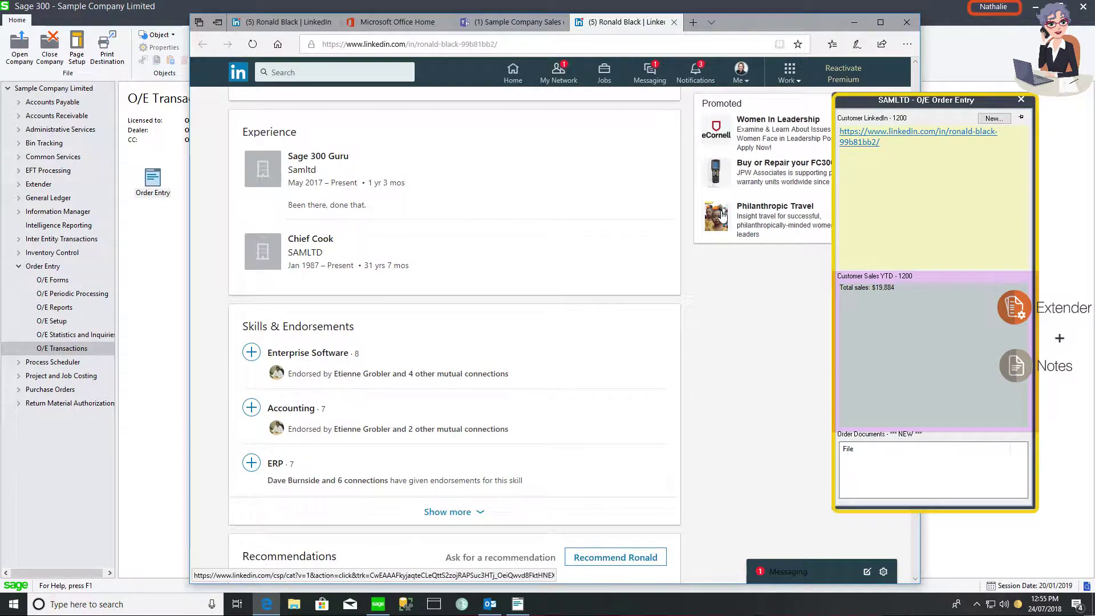
pyautogui.scroll(7, 723, 216)
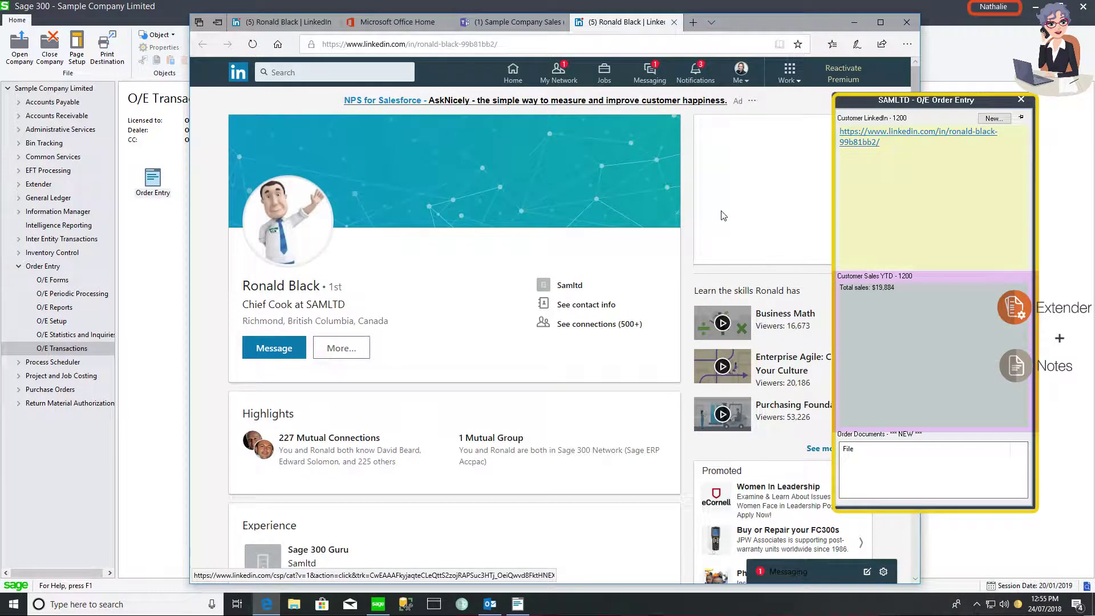
# - On the order's Totals page, enter the comment 'We will get back to you and confirm the delivery date.'
pyautogui.click(854, 24)
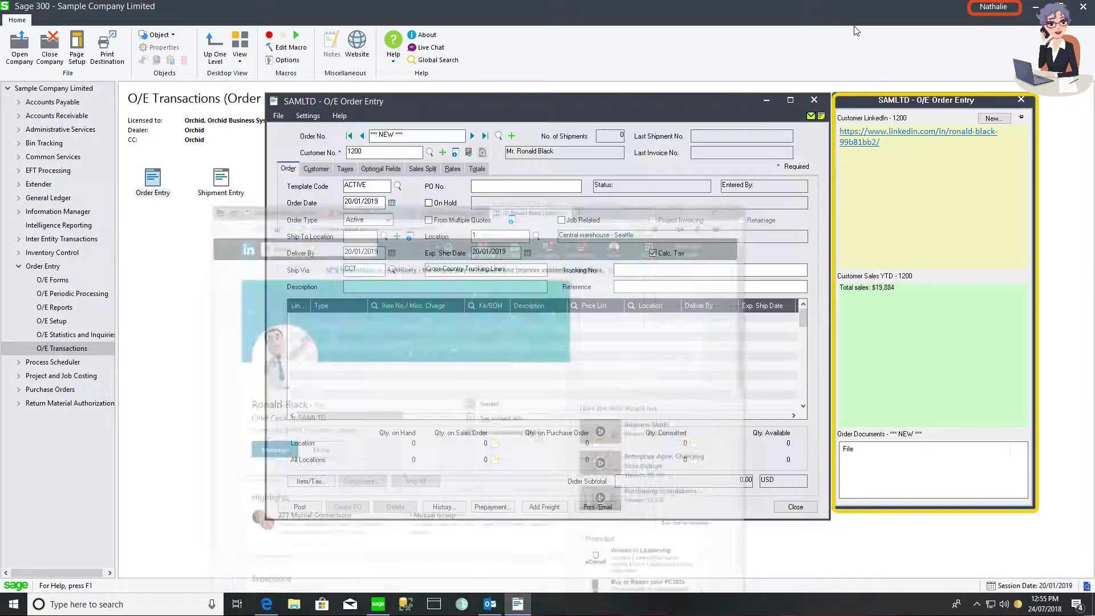
pyautogui.click(476, 169)
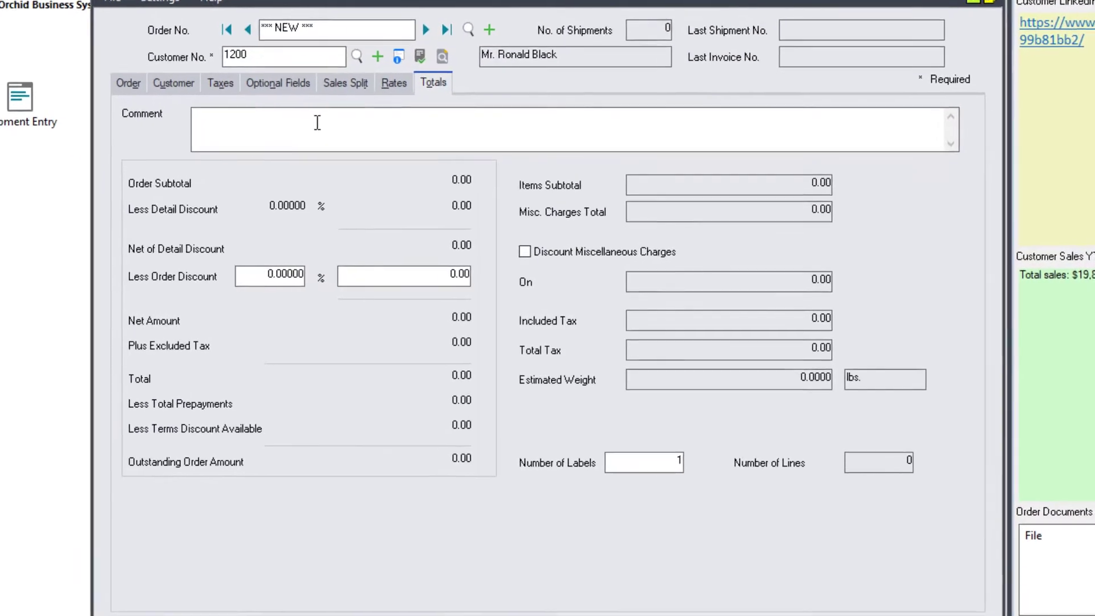
pyautogui.write('We ')
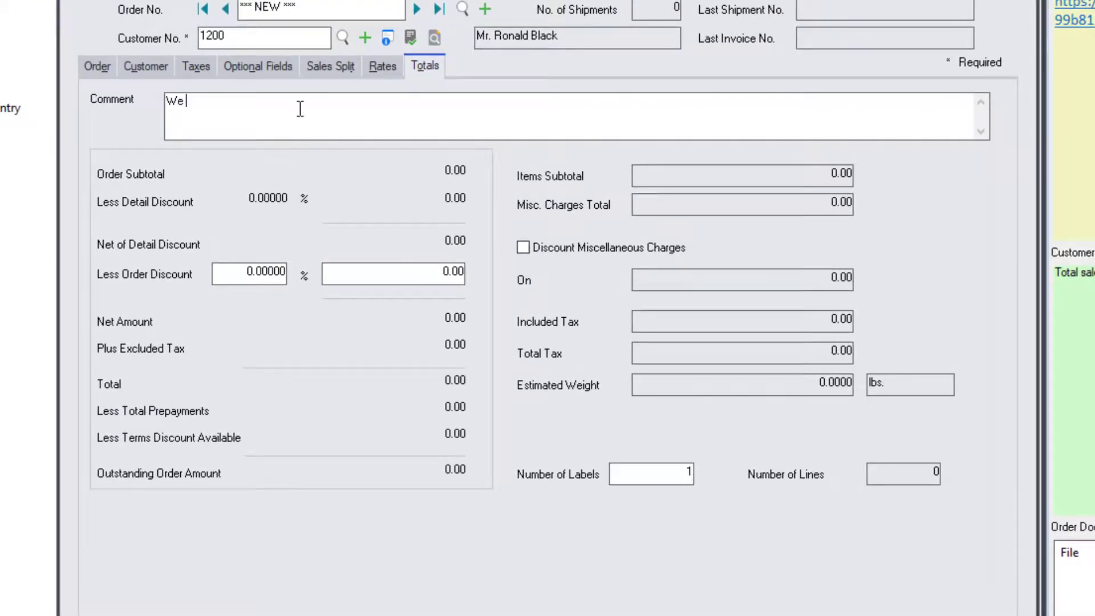
pyautogui.write('will get back to you a')
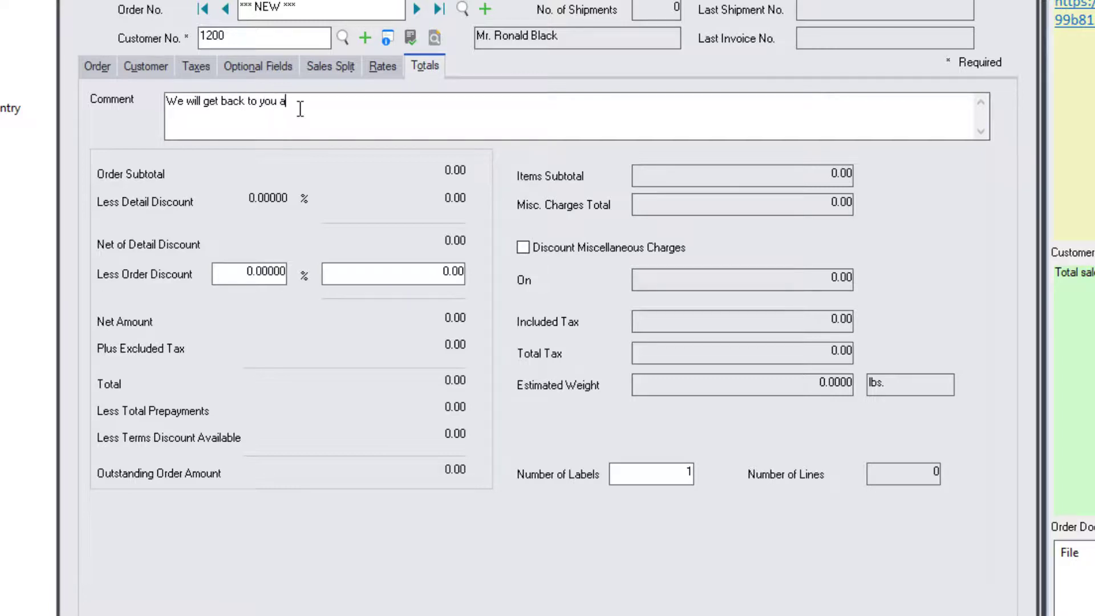
pyautogui.write('nd confirm the delivery date.')
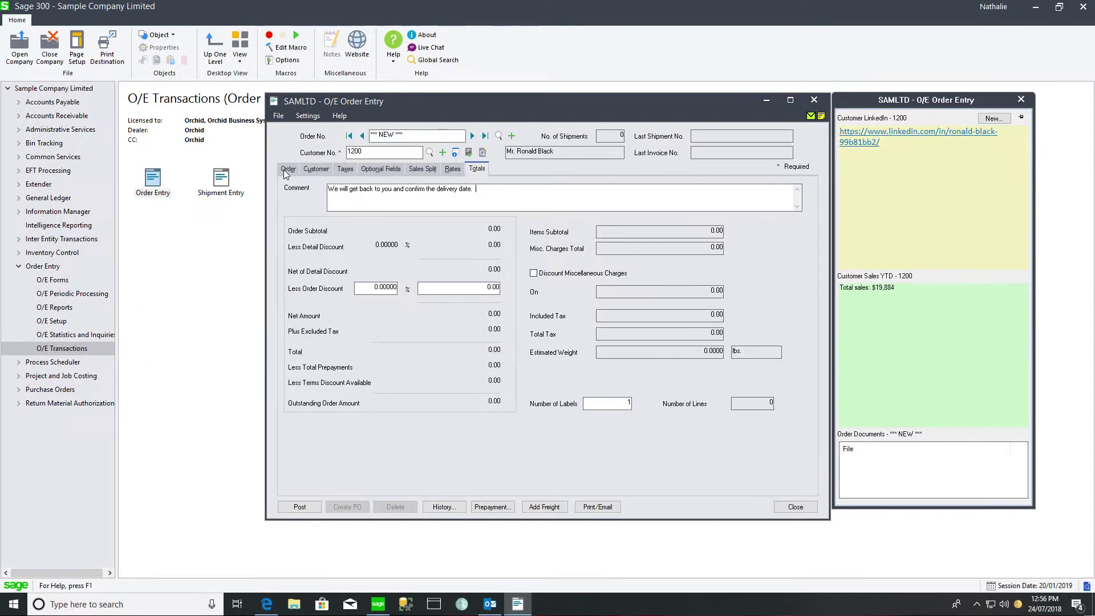
# - Add order line 1: item A1-103/0 with quantity 200
pyautogui.click(88, 68)
pyautogui.click(406, 317)
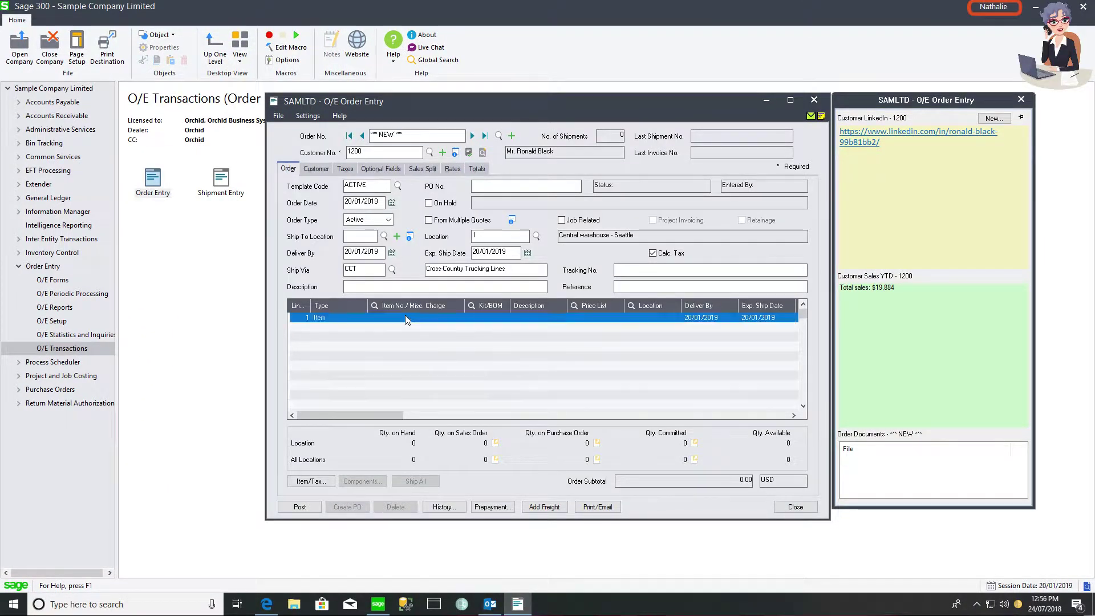
pyautogui.write('A1-103/0')
pyautogui.press('Tab')
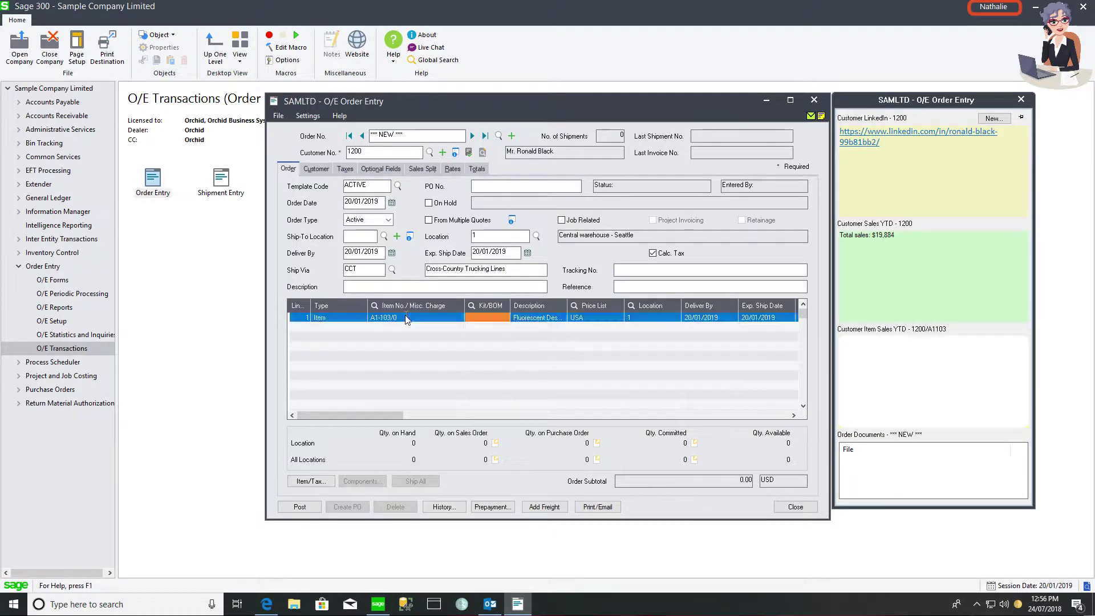
pyautogui.press('Tab')
pyautogui.press('Tab')
pyautogui.press('Tab')
pyautogui.press('Tab')
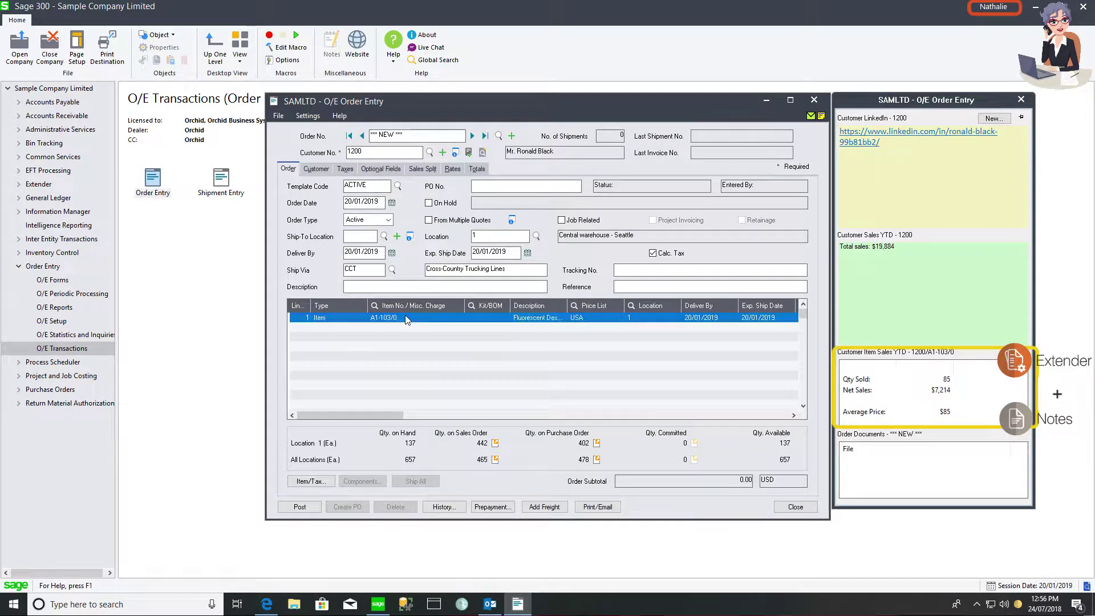
pyautogui.press('Tab')
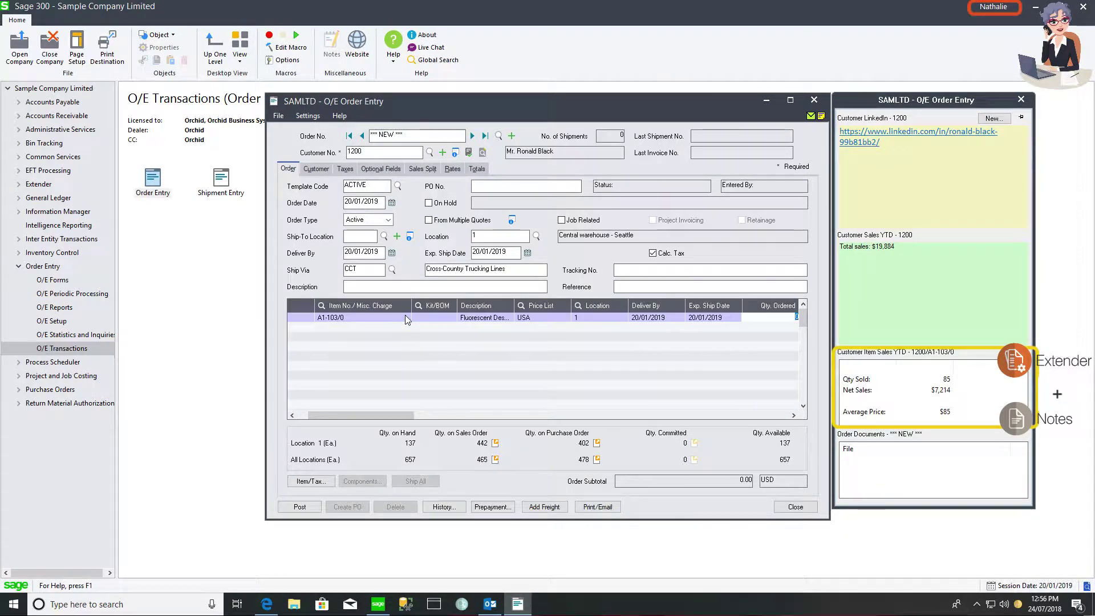
pyautogui.write('200')
pyautogui.press('Tab')
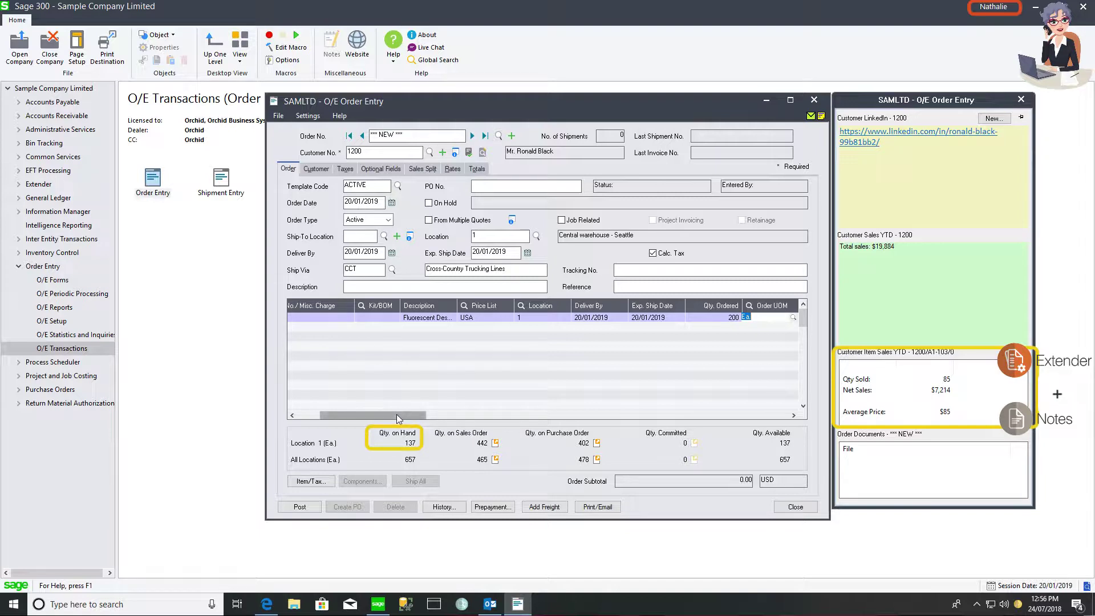
# - Add order line 2: item A1-105/0 with quantity 400, then compare both lines' Qty. on Hand
pyautogui.moveTo(395, 414); pyautogui.dragTo(330, 421)
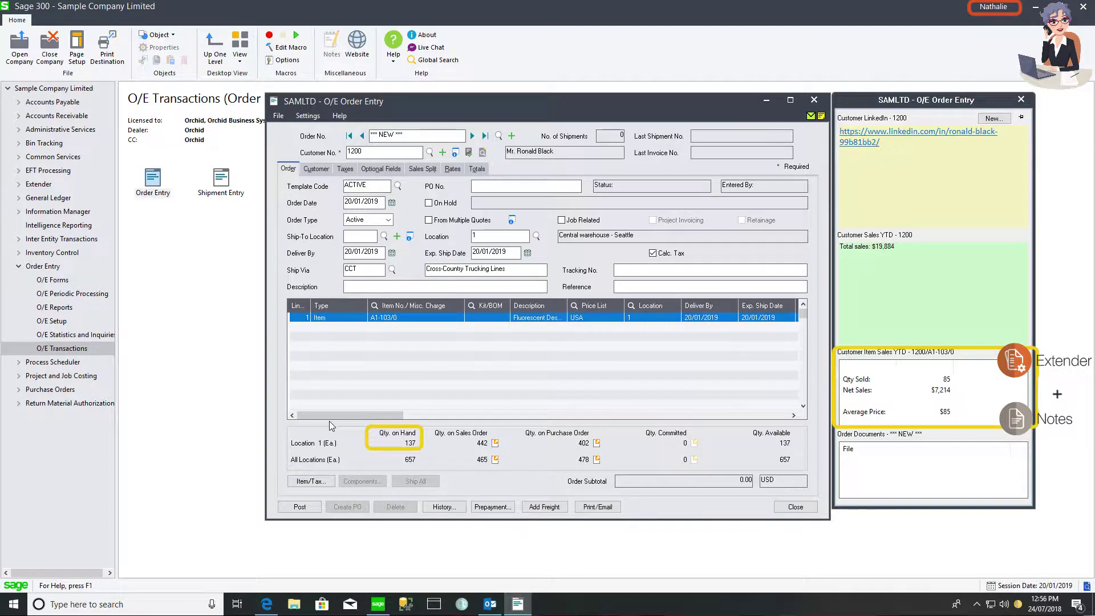
pyautogui.press('Insert')
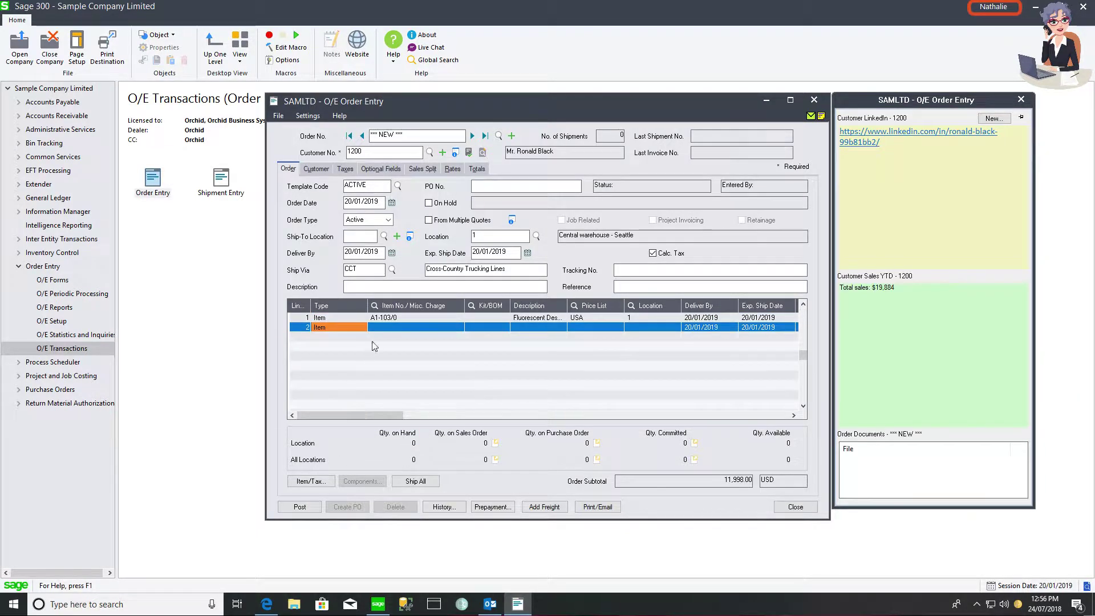
pyautogui.write('A')
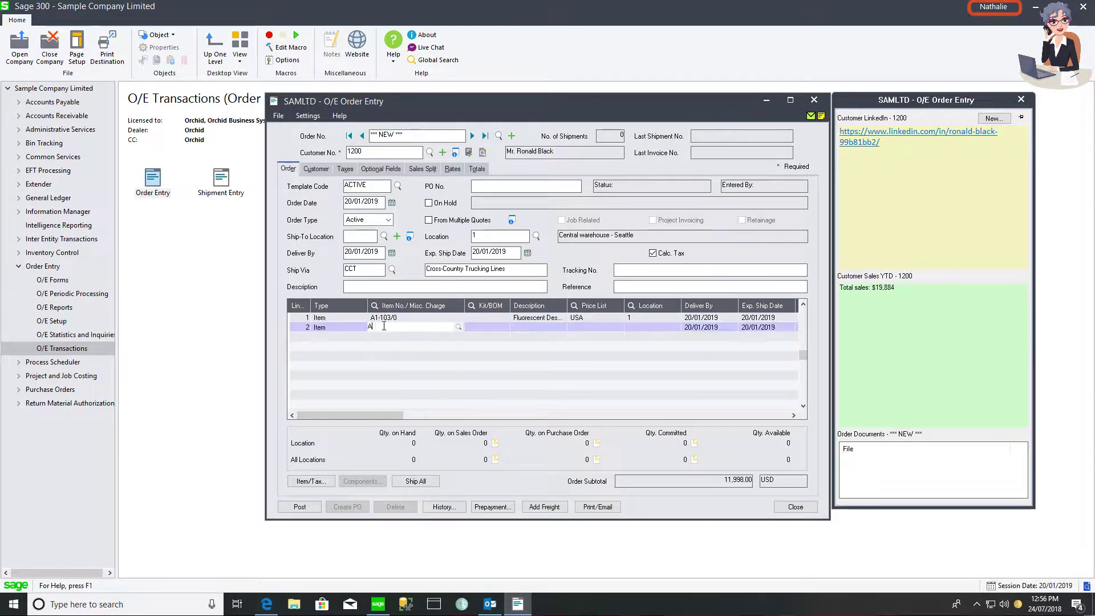
pyautogui.write('1-105/0')
pyautogui.press('Tab')
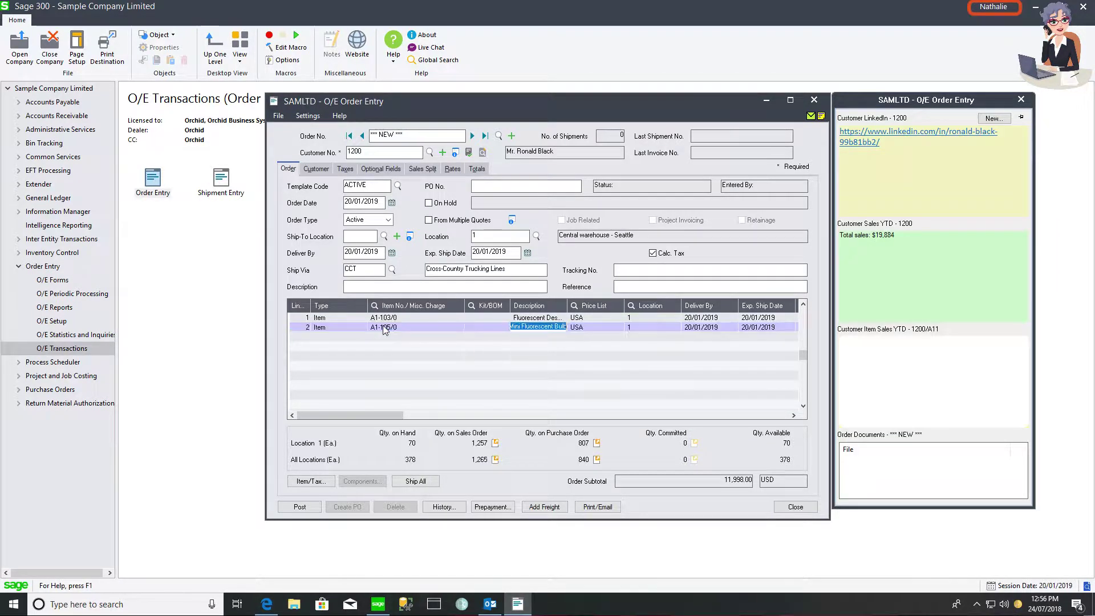
pyautogui.press('Tab')
pyautogui.press('Tab')
pyautogui.press('Tab')
pyautogui.press('Tab')
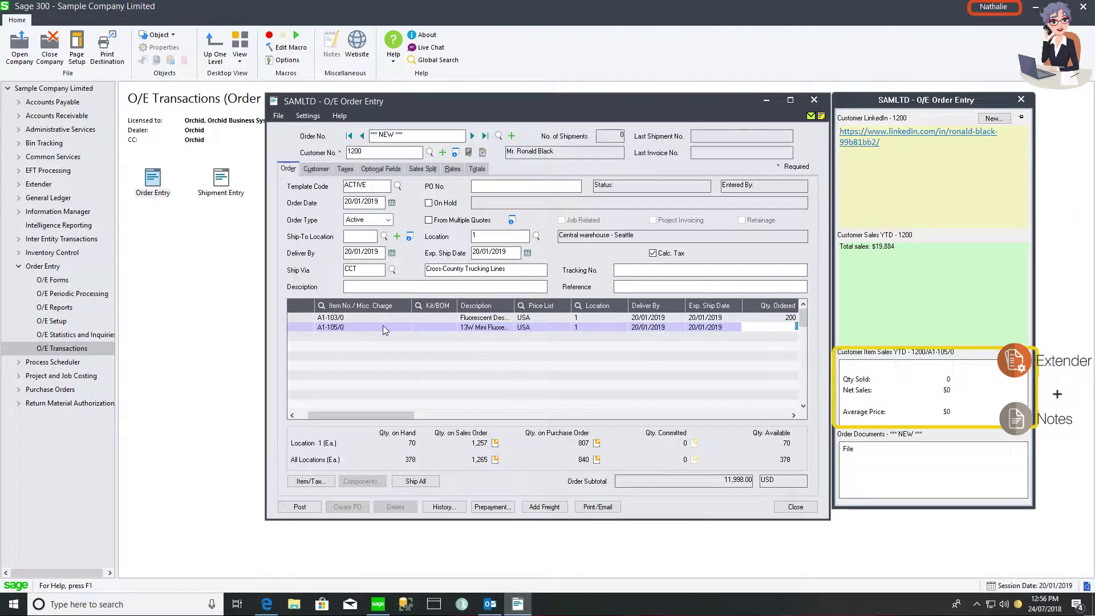
pyautogui.write('400')
pyautogui.press('Tab')
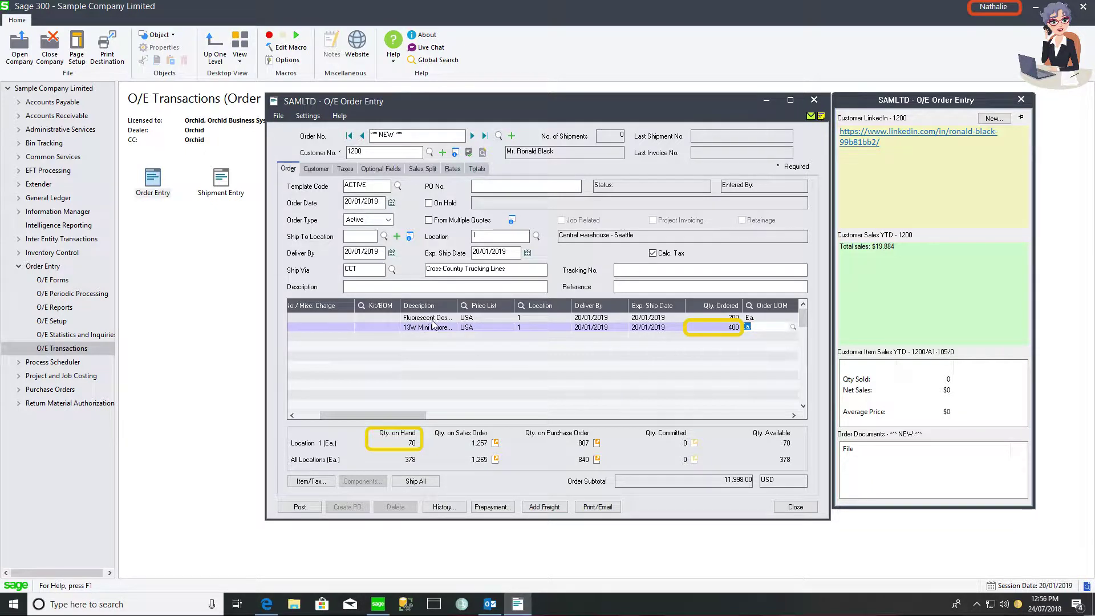
pyautogui.press('Return')
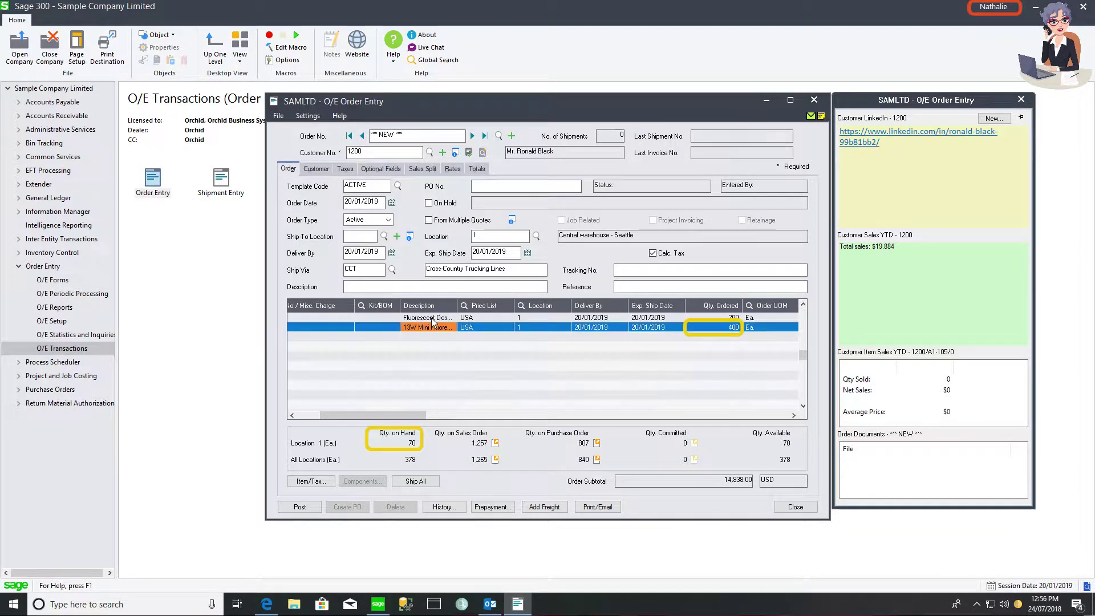
pyautogui.click(432, 321)
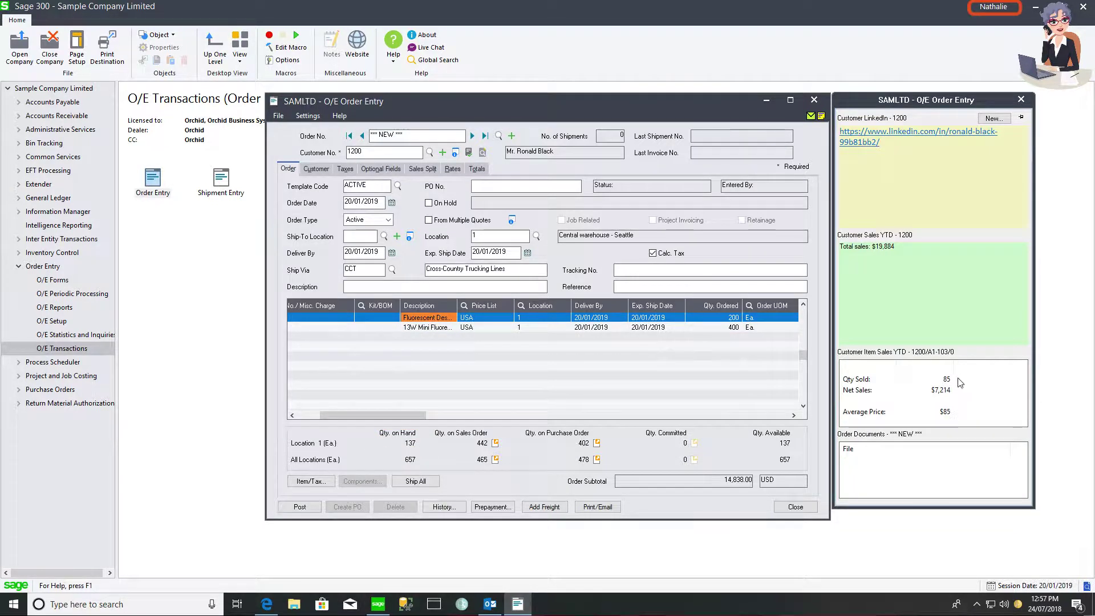
pyautogui.click(433, 328)
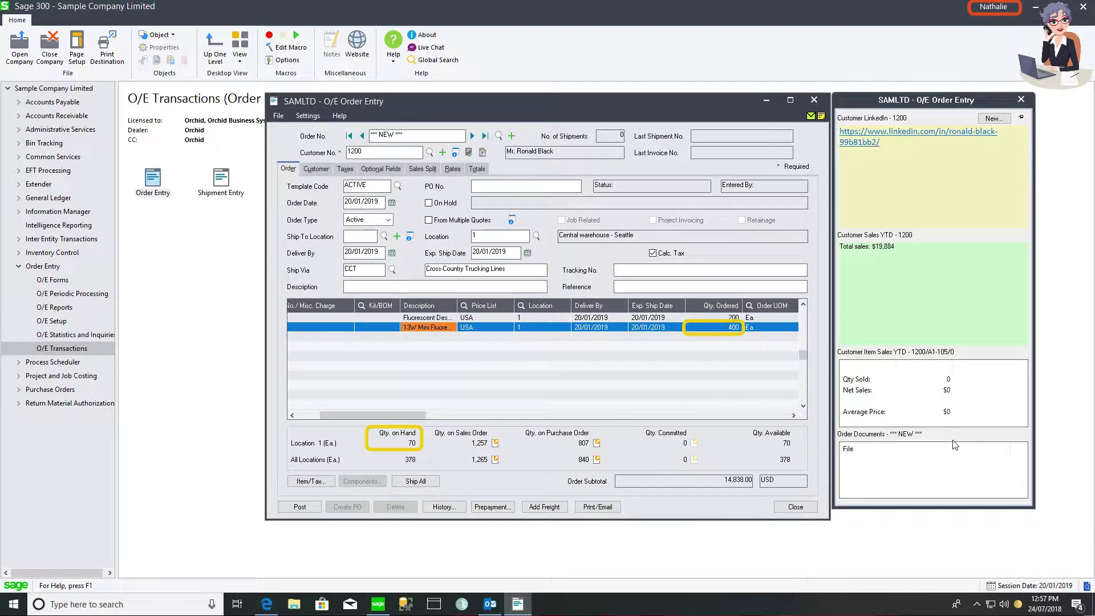
pyautogui.click(298, 507)
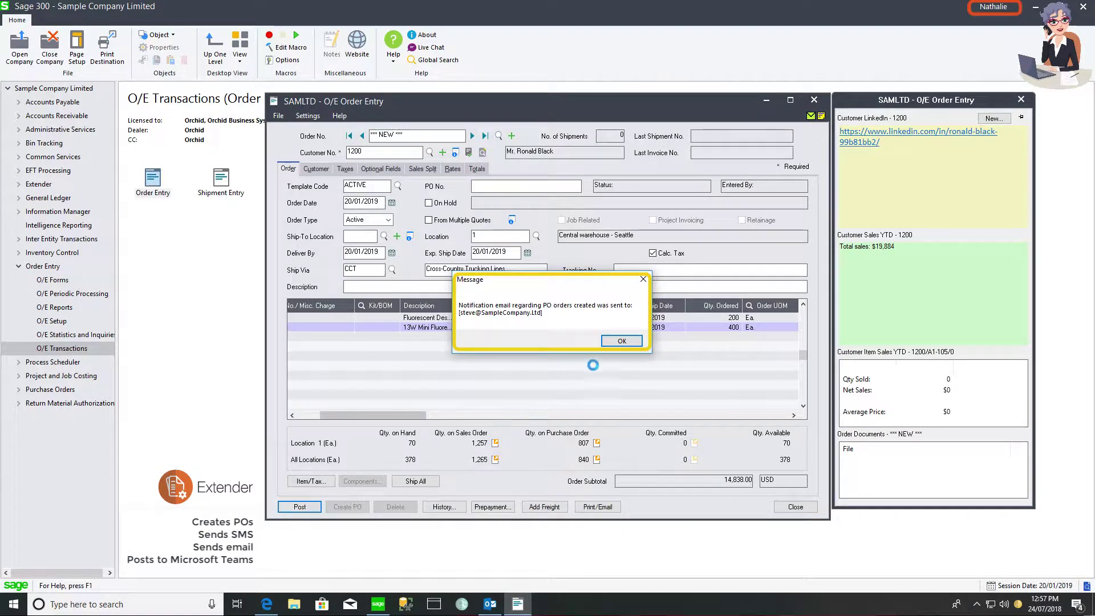
pyautogui.click(612, 344)
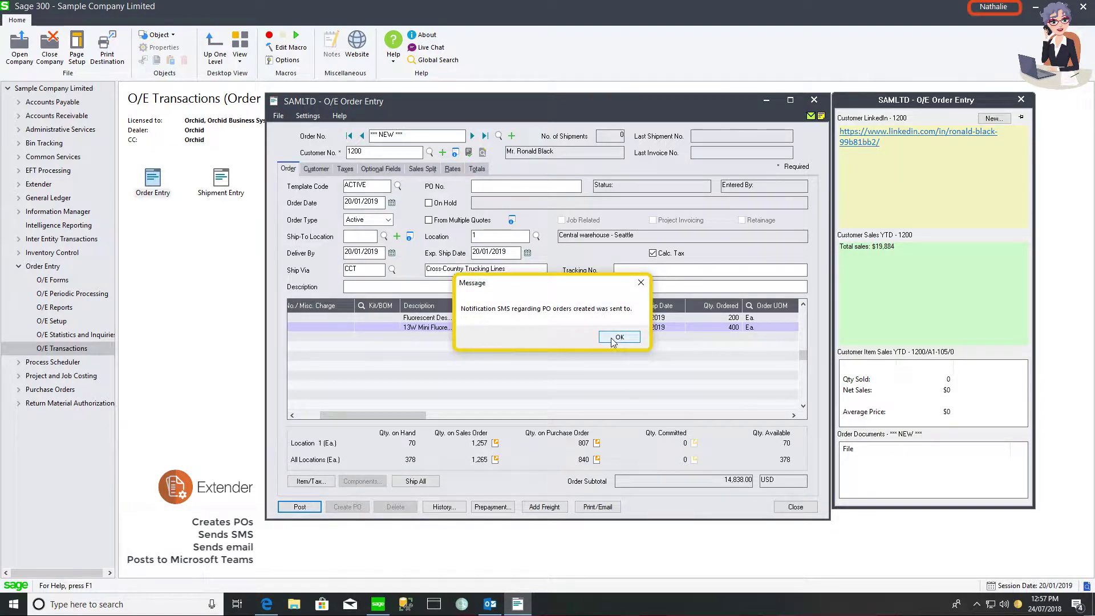
pyautogui.click(613, 340)
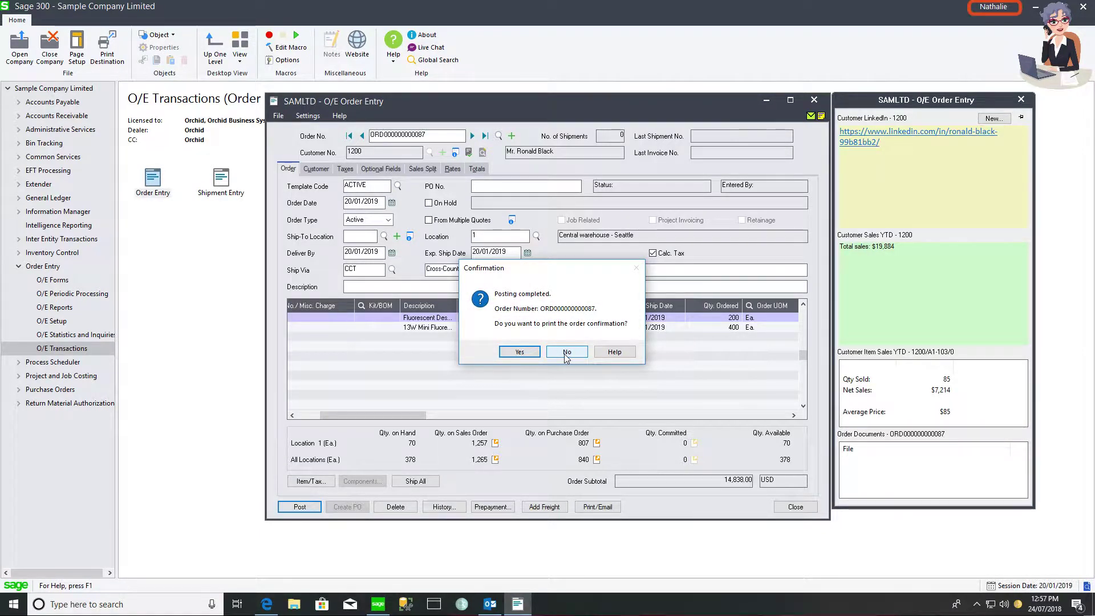
pyautogui.click(566, 353)
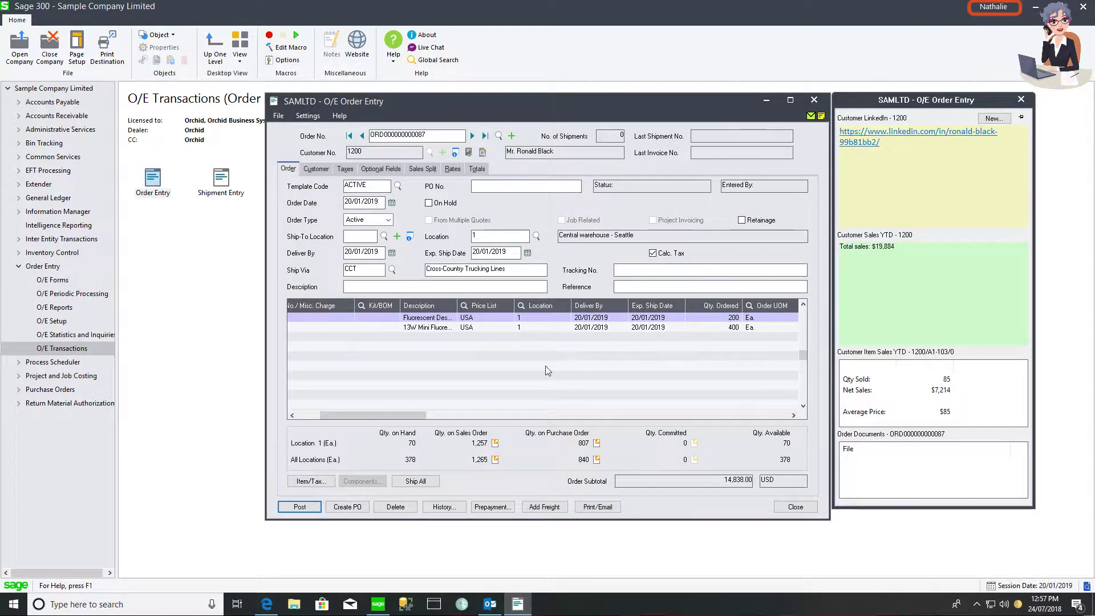
pyautogui.click(490, 606)
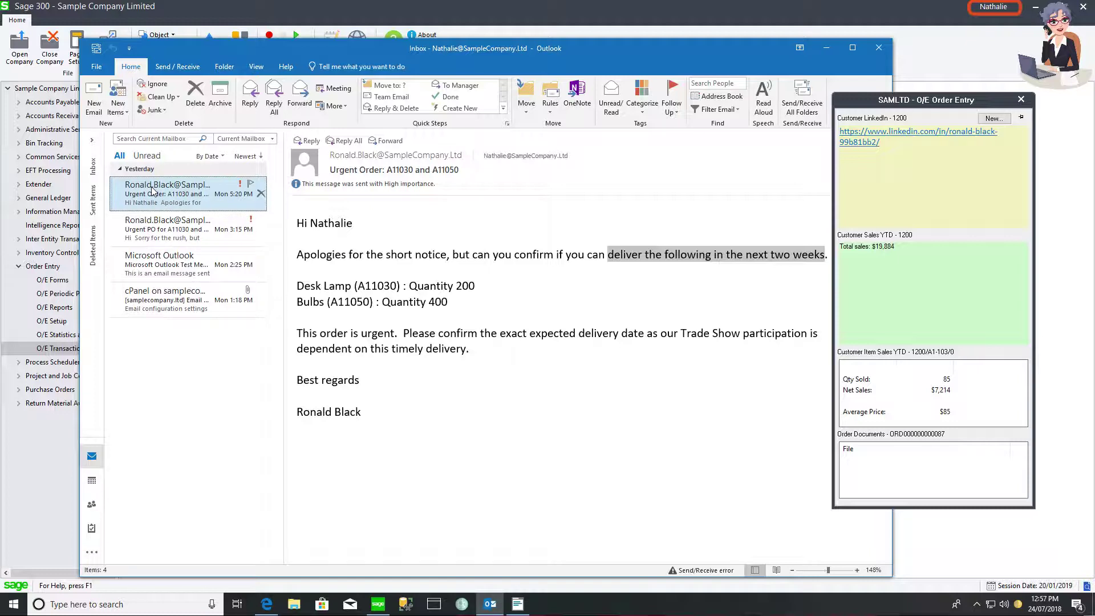
# - File the customer's Urgent Order e-mail into order 87's Order Documents, then minimize Outlook
pyautogui.moveTo(152, 191); pyautogui.dragTo(880, 467)
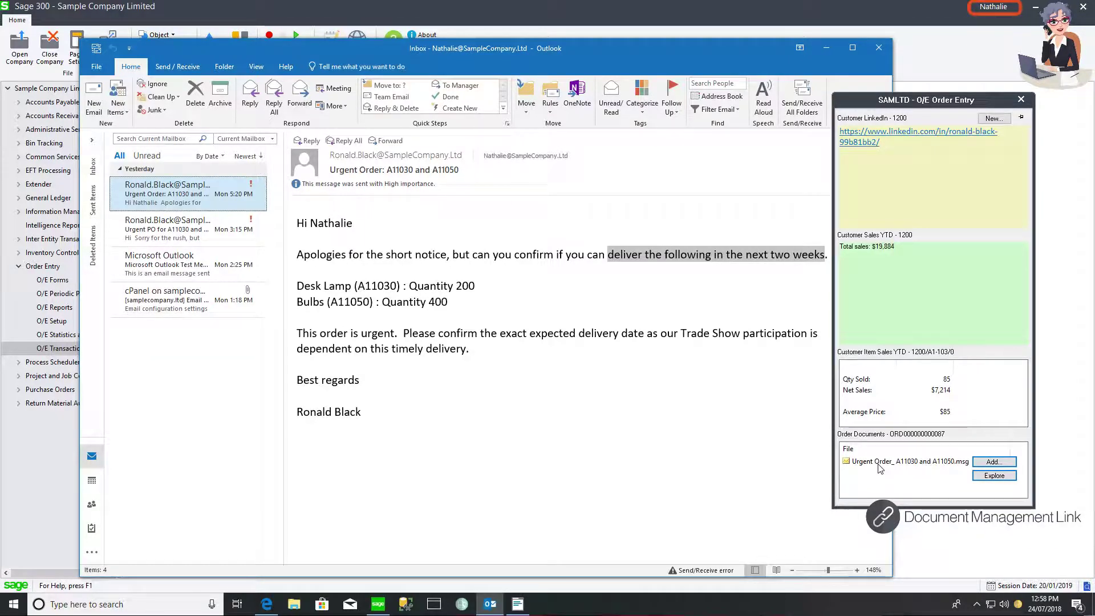
pyautogui.click(825, 51)
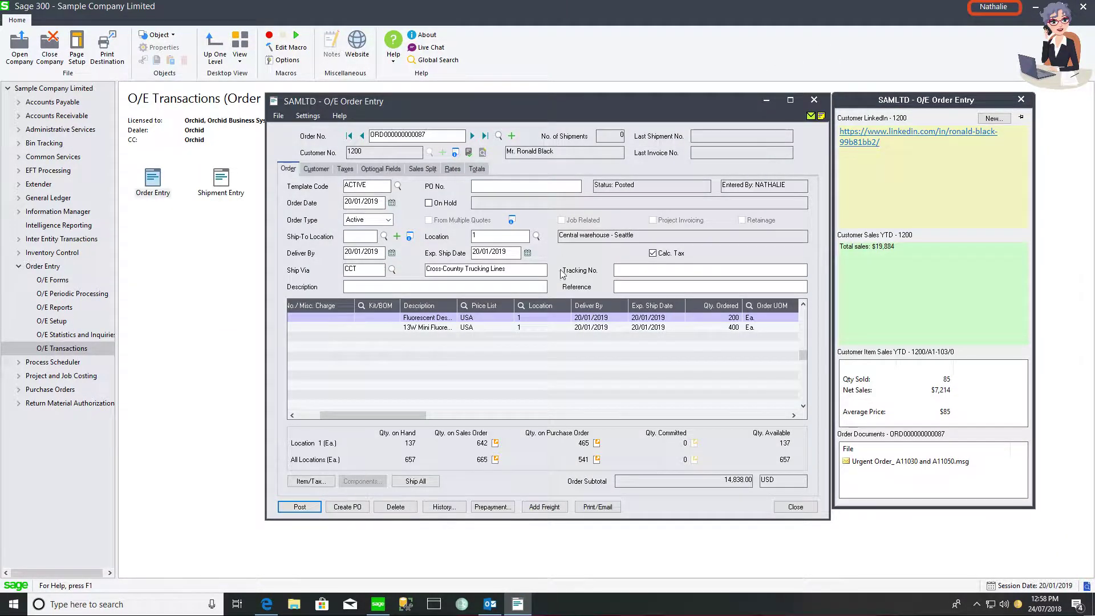
# - Generate the order confirmation ORD000000000087.pdf via Print/Email and open it from Order Documents
pyautogui.click(593, 508)
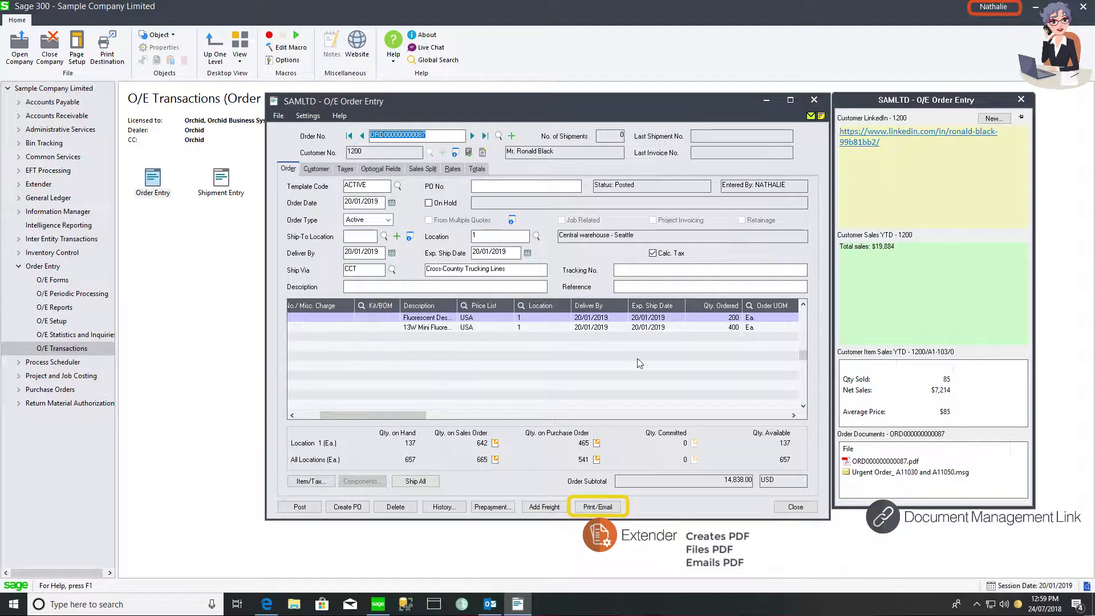
pyautogui.moveTo(854, 463)
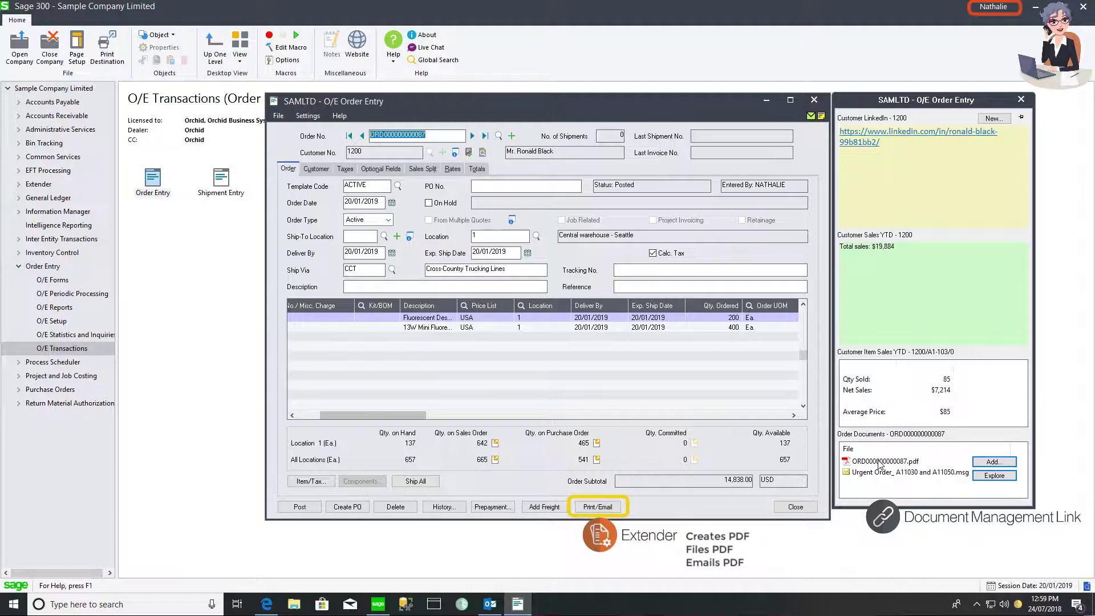
pyautogui.doubleClick(878, 462)
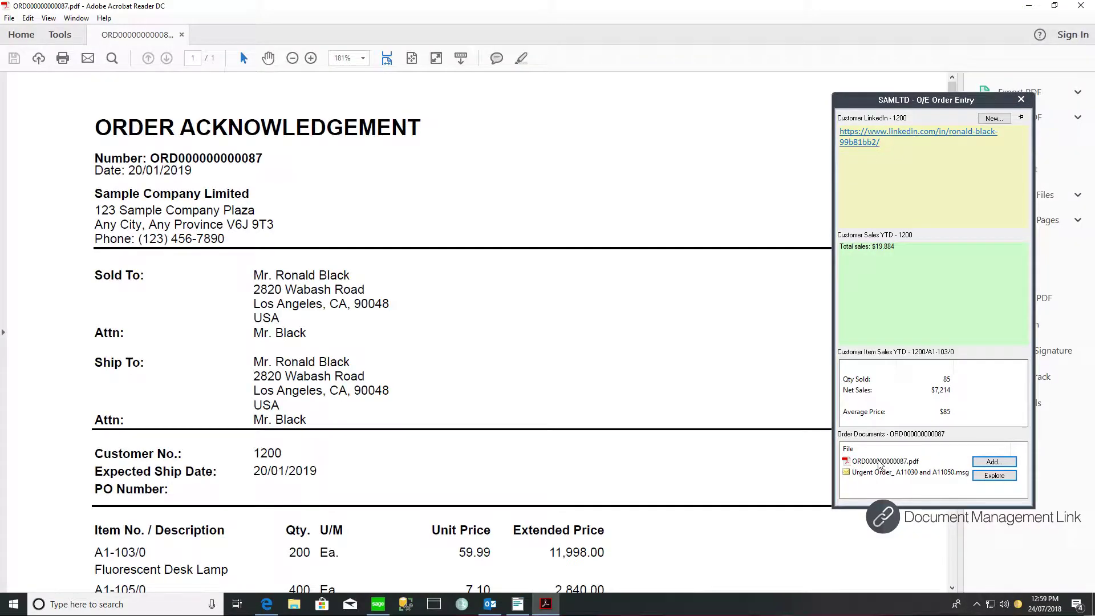
# - Scroll through the acknowledgement PDF, highlight the delivery-date comment, and close Acrobat Reader
pyautogui.scroll(-3, 616, 374)
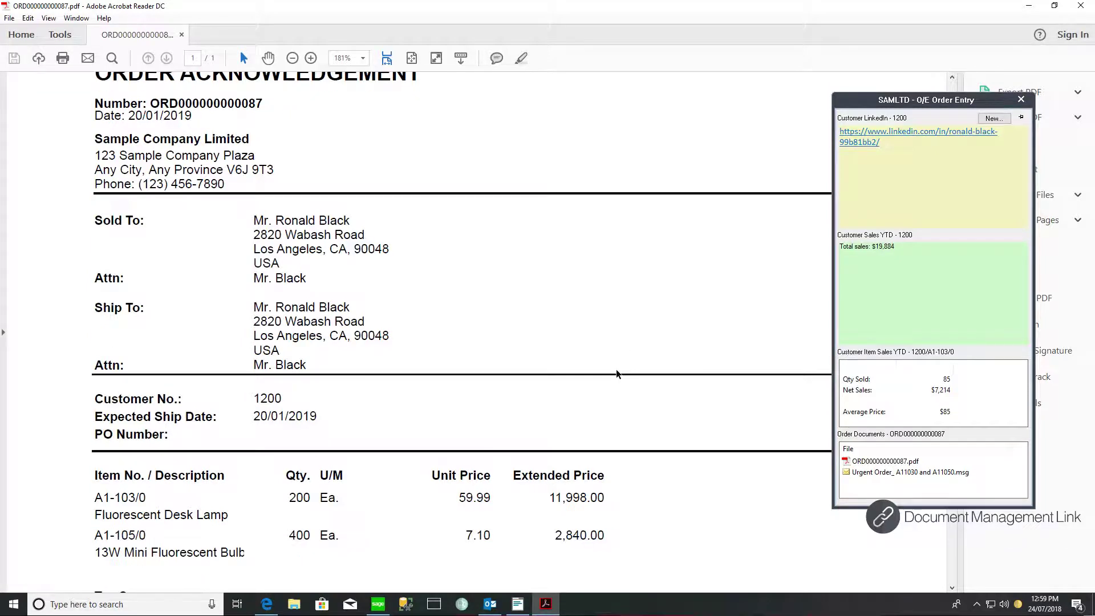
pyautogui.scroll(-1, 616, 374)
pyautogui.scroll(-3, 616, 374)
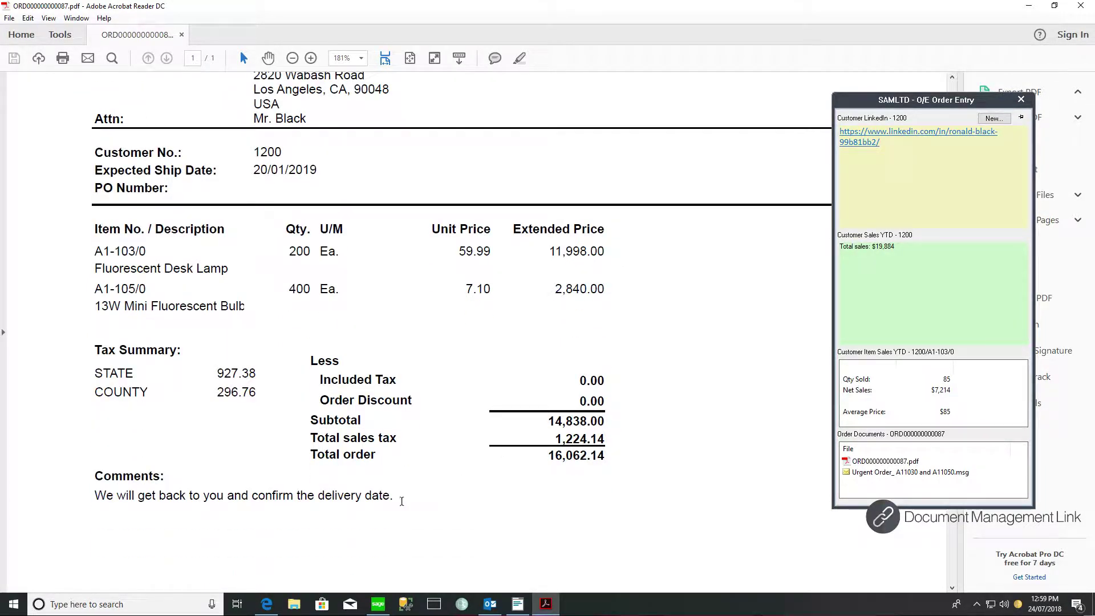
pyautogui.moveTo(393, 496); pyautogui.dragTo(92, 508)
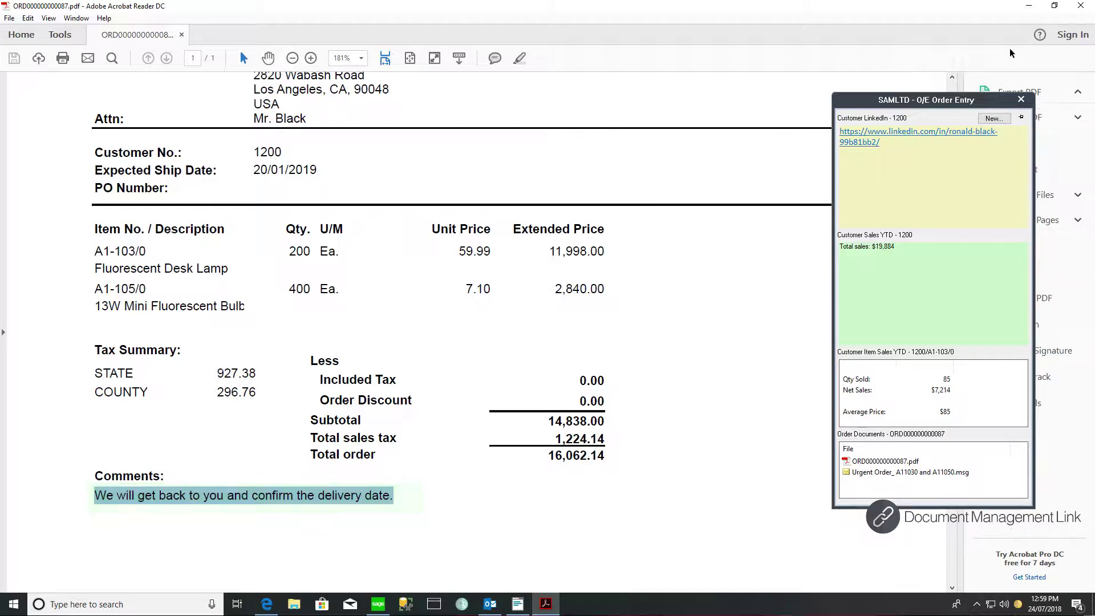
pyautogui.click(1080, 6)
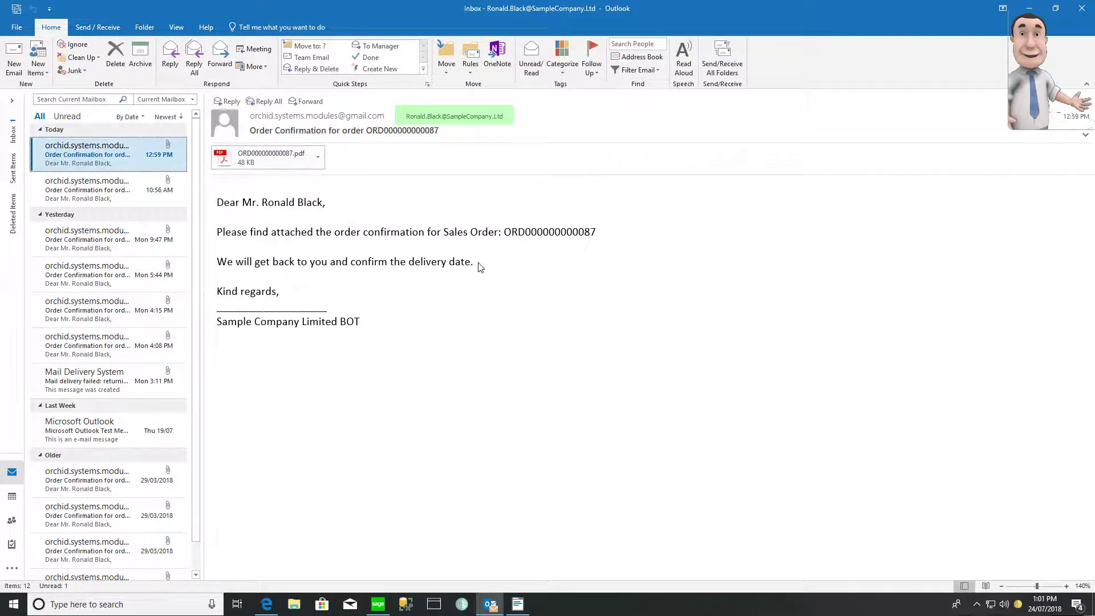
pyautogui.moveTo(368, 260); pyautogui.dragTo(214, 268)
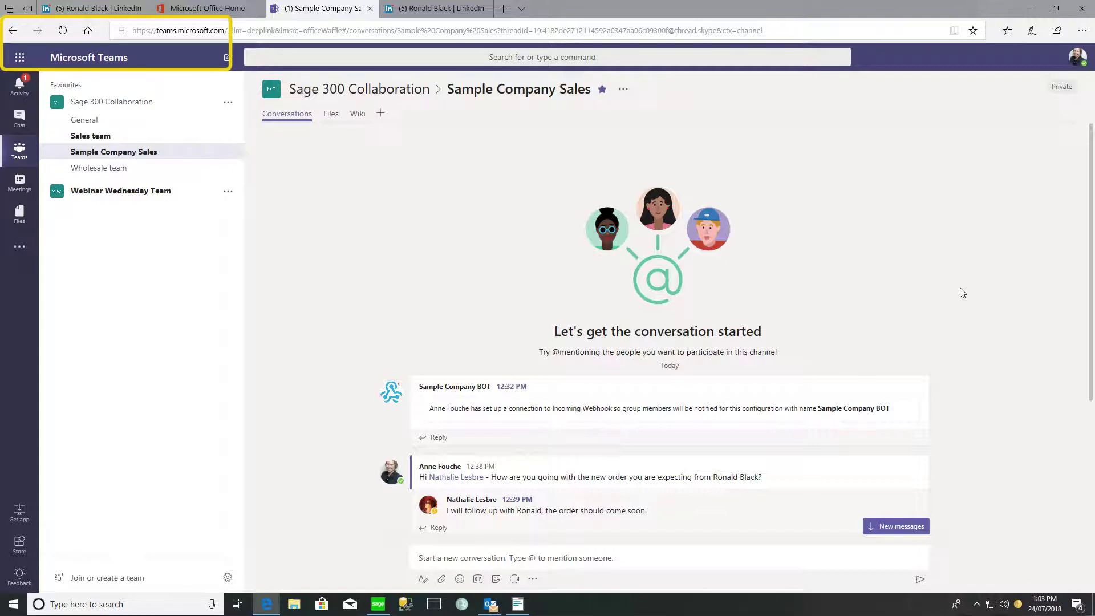
pyautogui.scroll(-3, 960, 293)
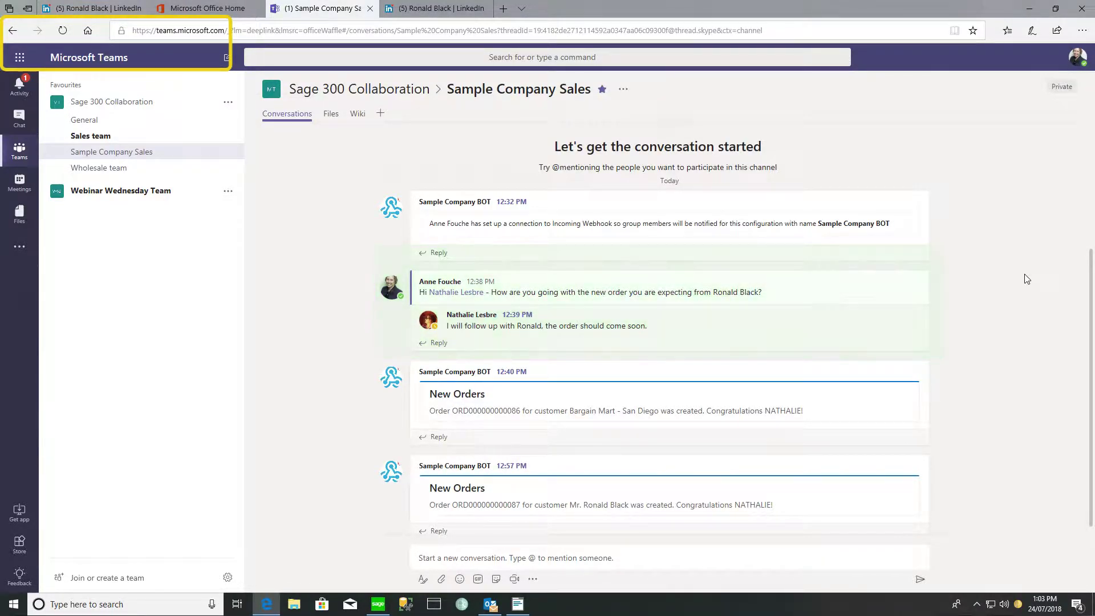
pyautogui.scroll(-1, 1026, 279)
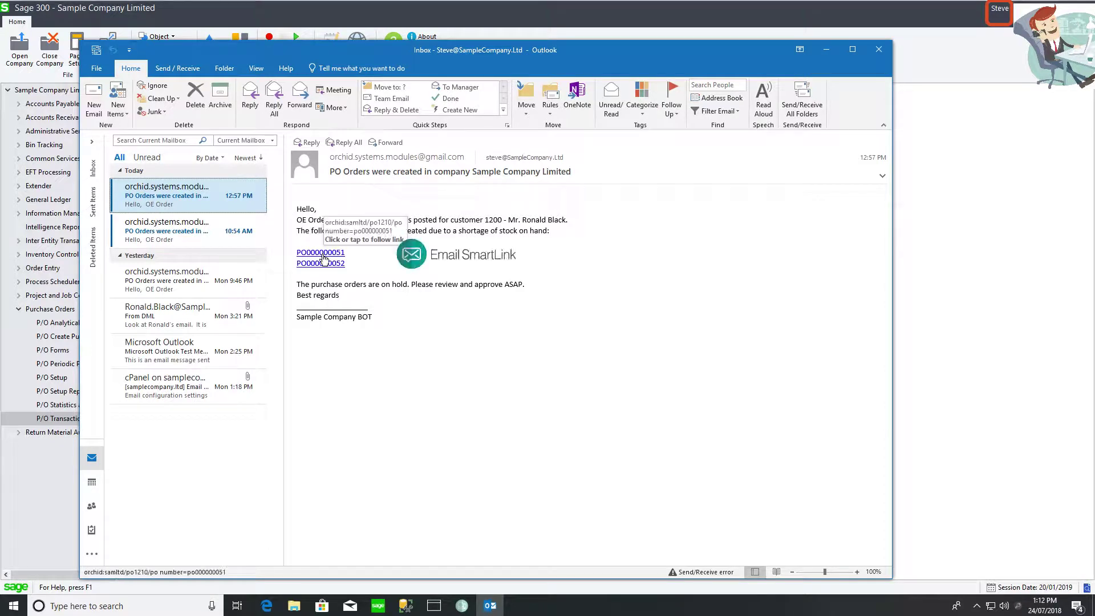
# - Open purchase order PO000000051 in Sage from the link in the PO notification e-mail
pyautogui.rightClick(324, 258)
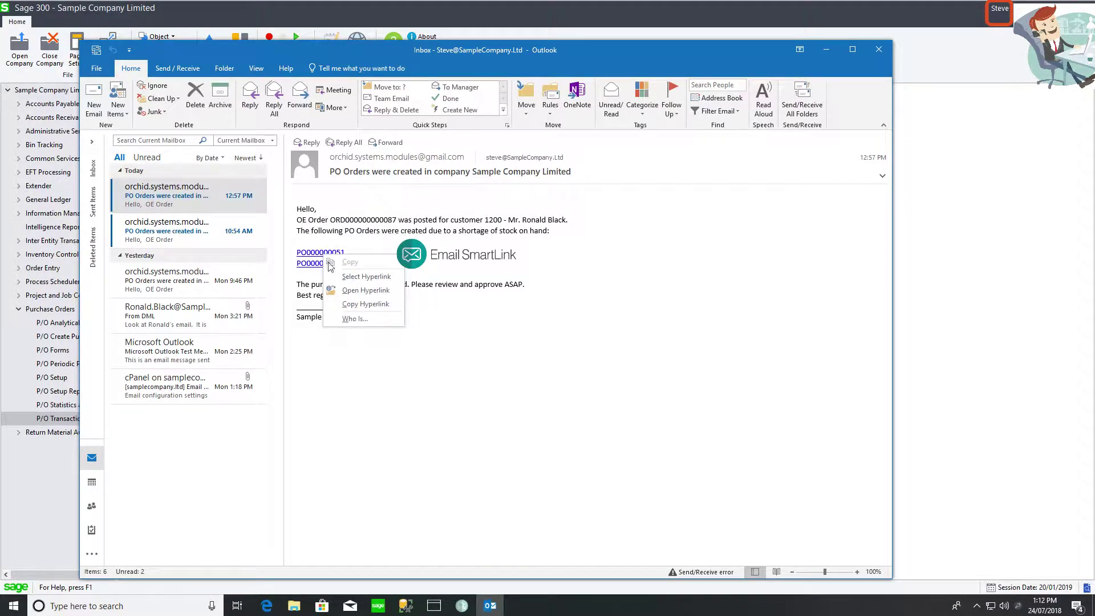
pyautogui.click(365, 290)
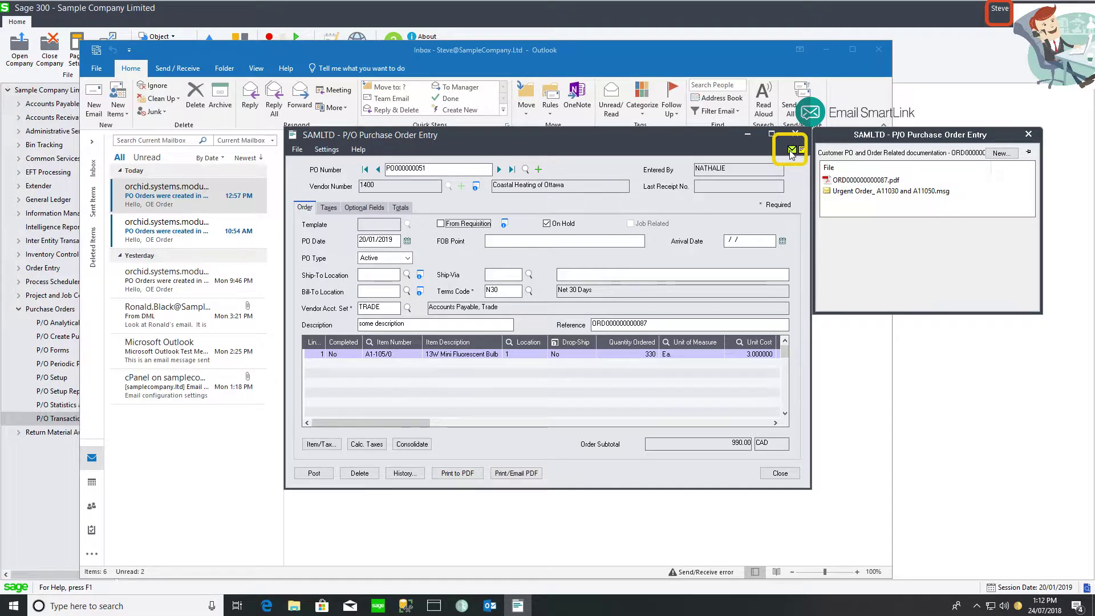
# - Email the colleague's address: 'Please can you liaise with Coastal on this large order ?', with the PO000000051 link pasted
pyautogui.click(792, 152)
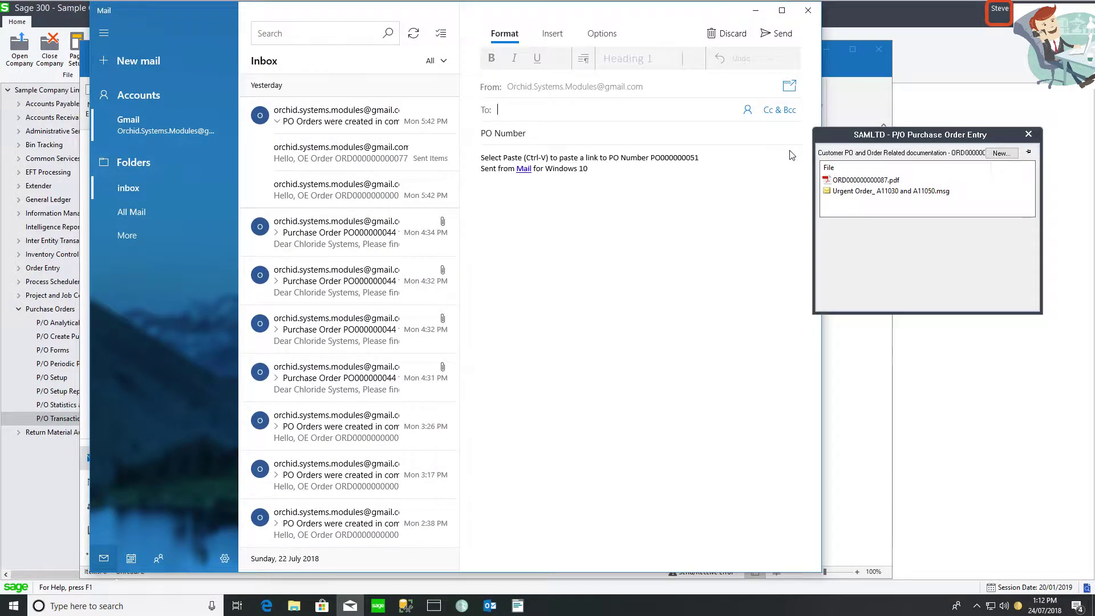
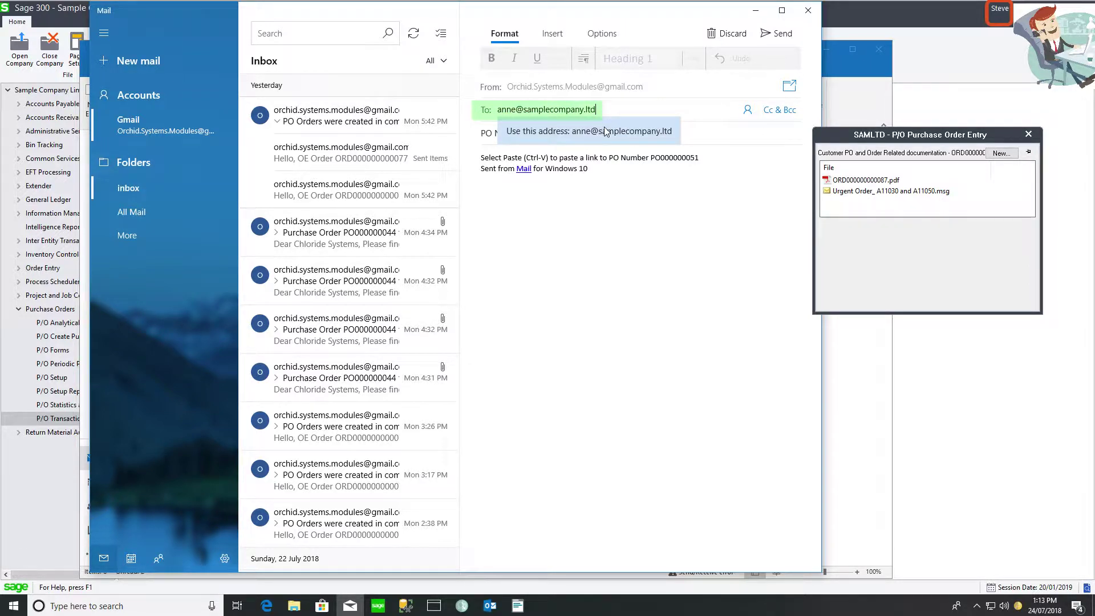
pyautogui.click(606, 131)
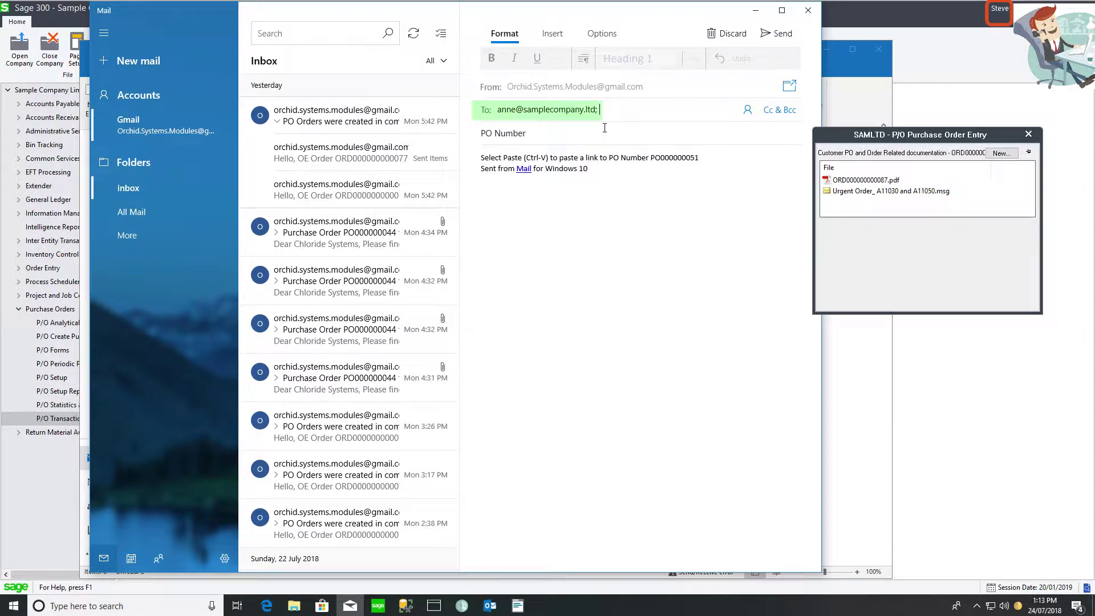
pyautogui.click(706, 161)
pyautogui.press('Return')
pyautogui.write('Plea')
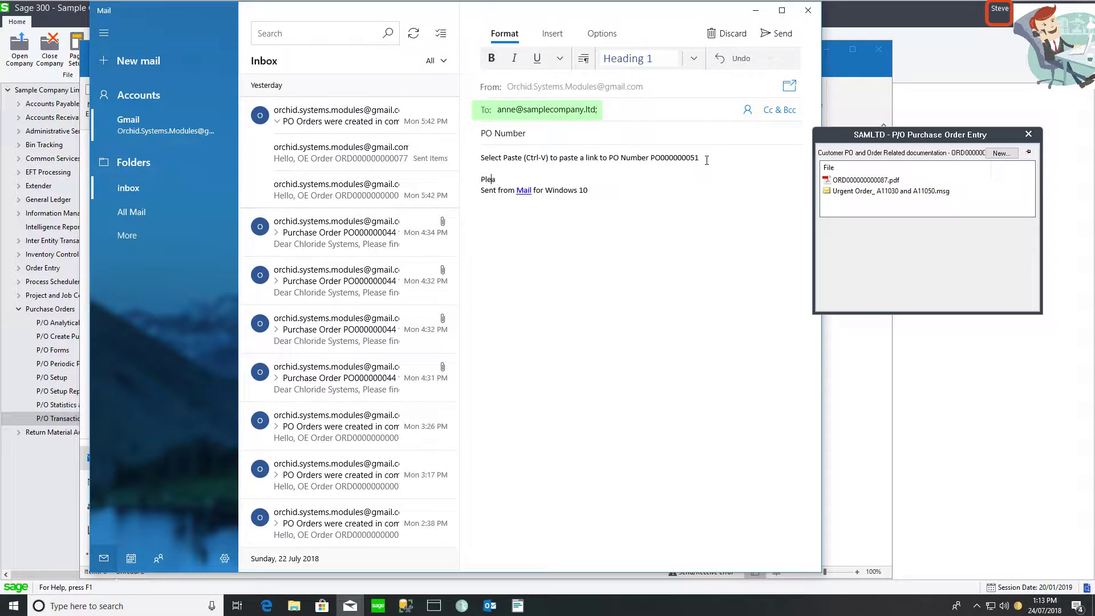
pyautogui.write('se can you liaise with Coastal on this large order ?')
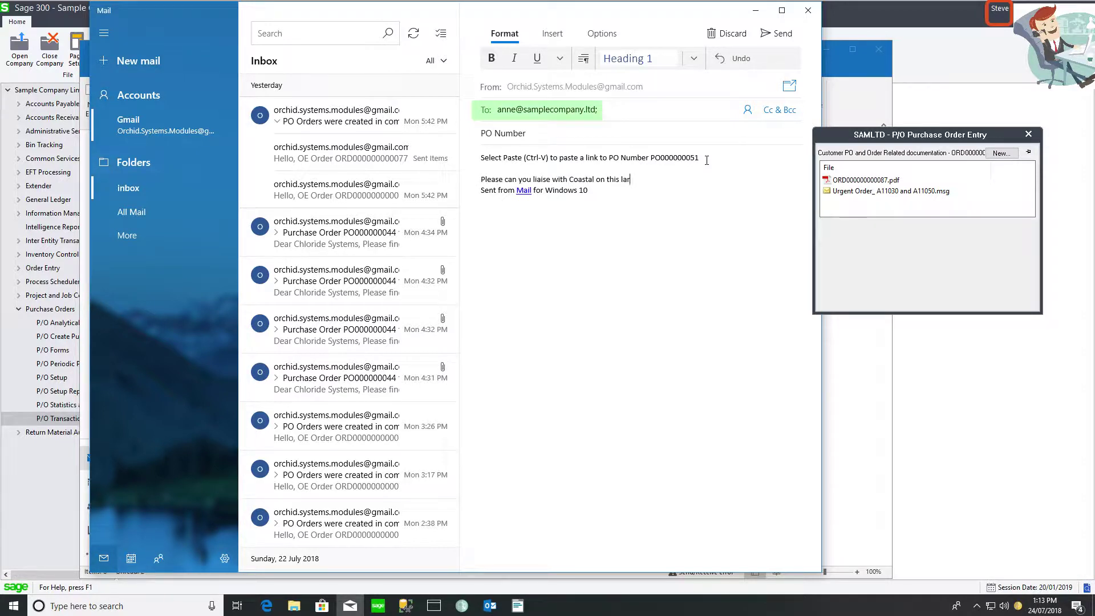
pyautogui.press('Return')
pyautogui.press('Return')
pyautogui.write('PO000000051')
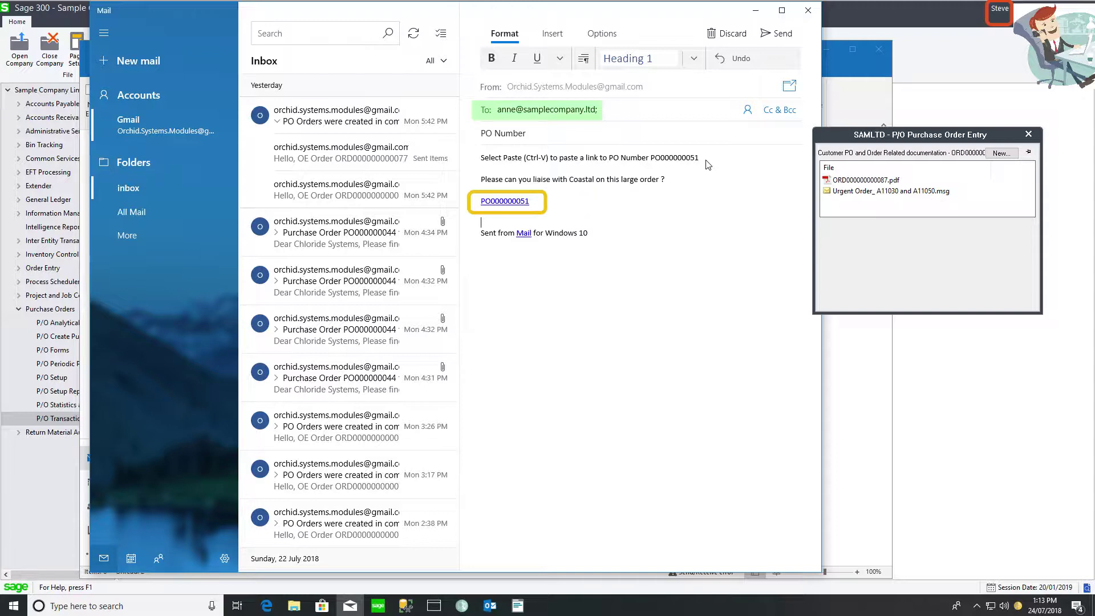
pyautogui.click(779, 34)
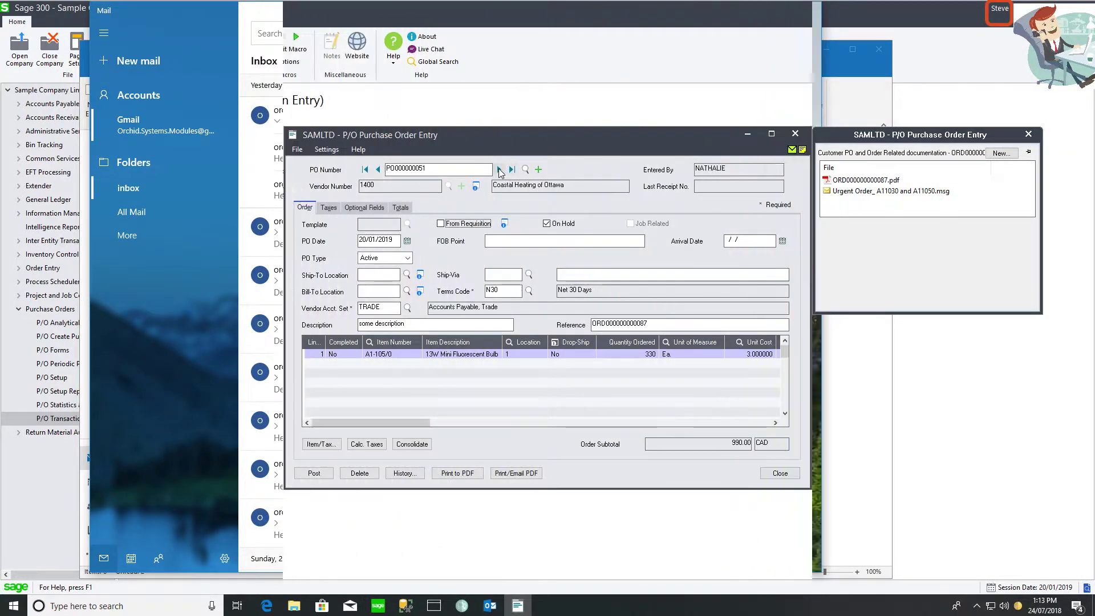
# - Advance to PO000000052 for 63 desk lamps and open its linked Urgent Order .msg email
pyautogui.click(500, 170)
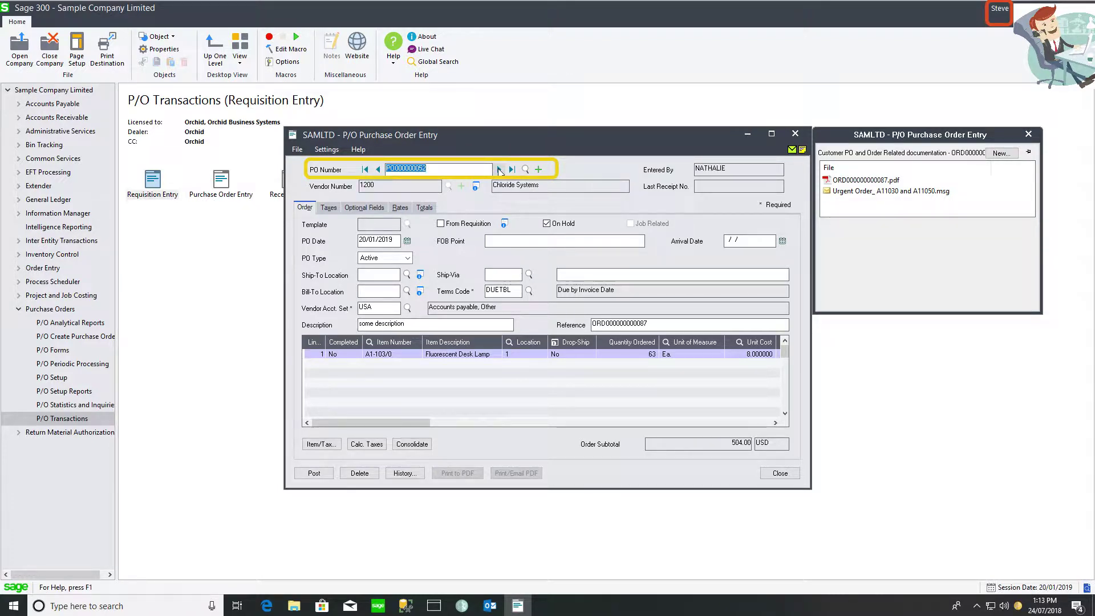
pyautogui.click(644, 357)
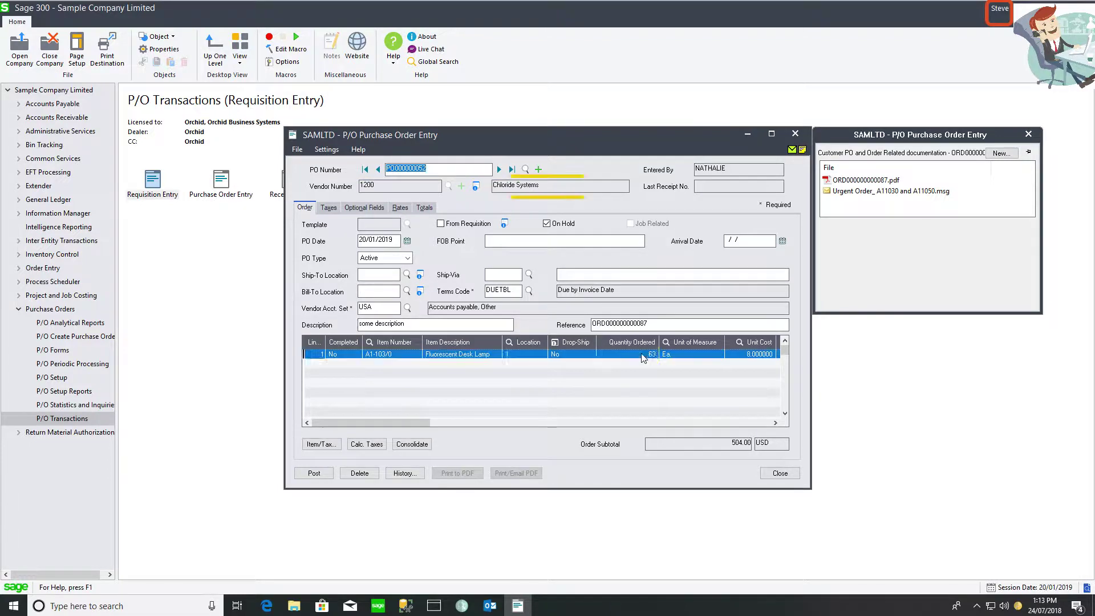
pyautogui.moveTo(855, 194)
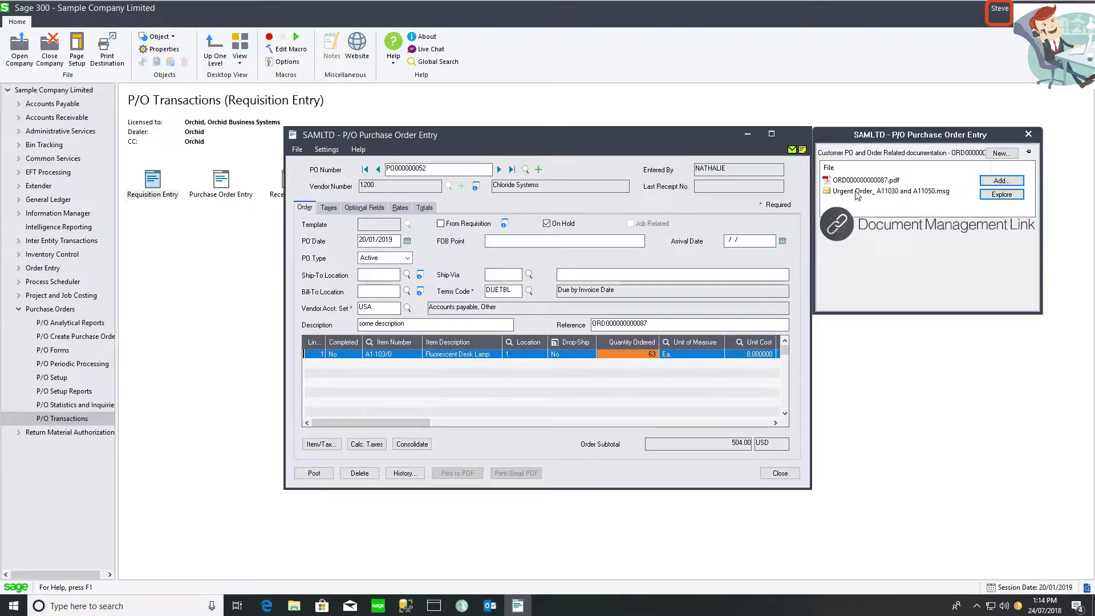
pyautogui.doubleClick(856, 192)
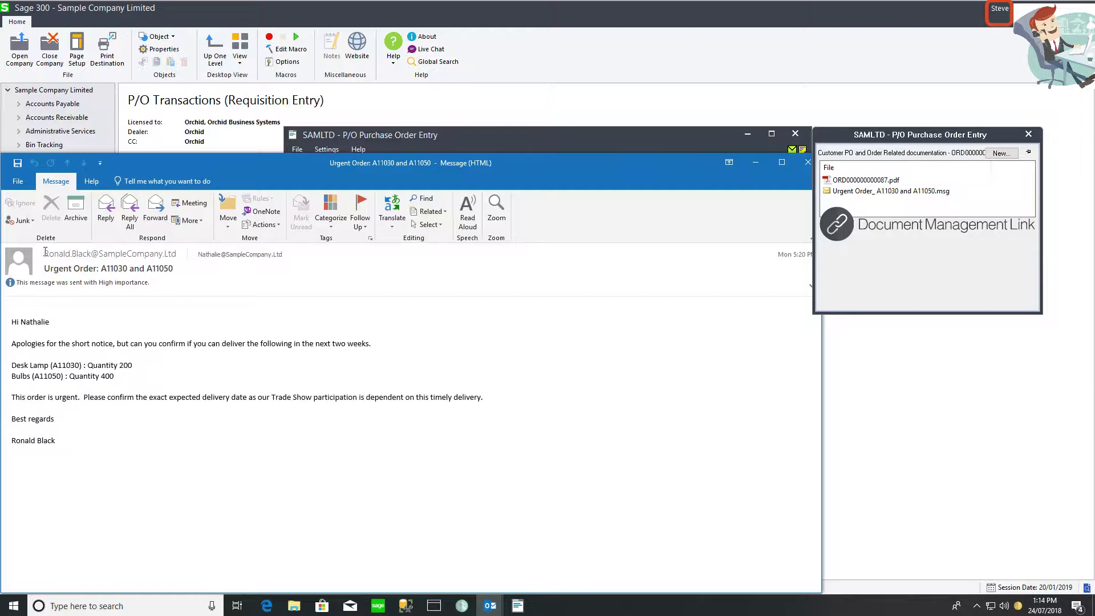
# - Read the desk lamps and bulbs urgent order email, then close it to return to PO000000052
pyautogui.moveTo(43, 253); pyautogui.dragTo(108, 255)
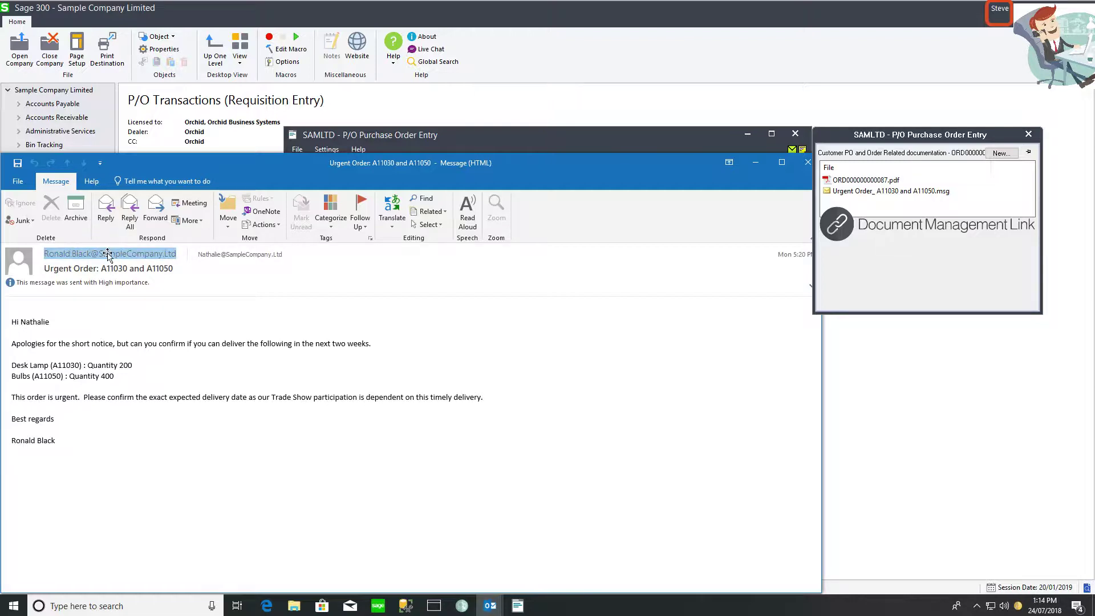
pyautogui.click(808, 163)
pyautogui.moveTo(873, 193)
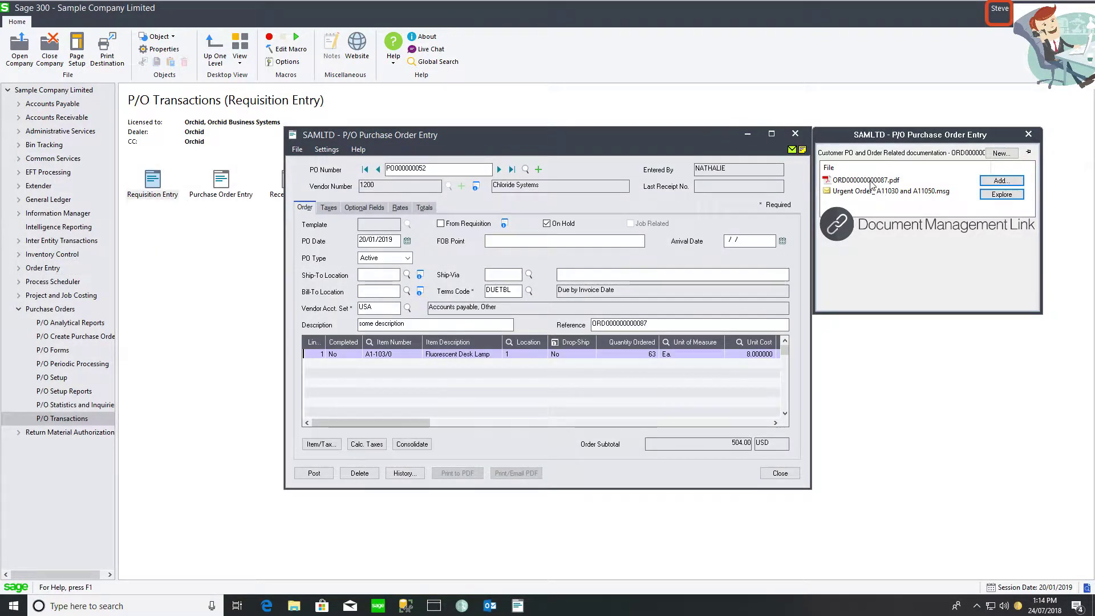
pyautogui.doubleClick(867, 180)
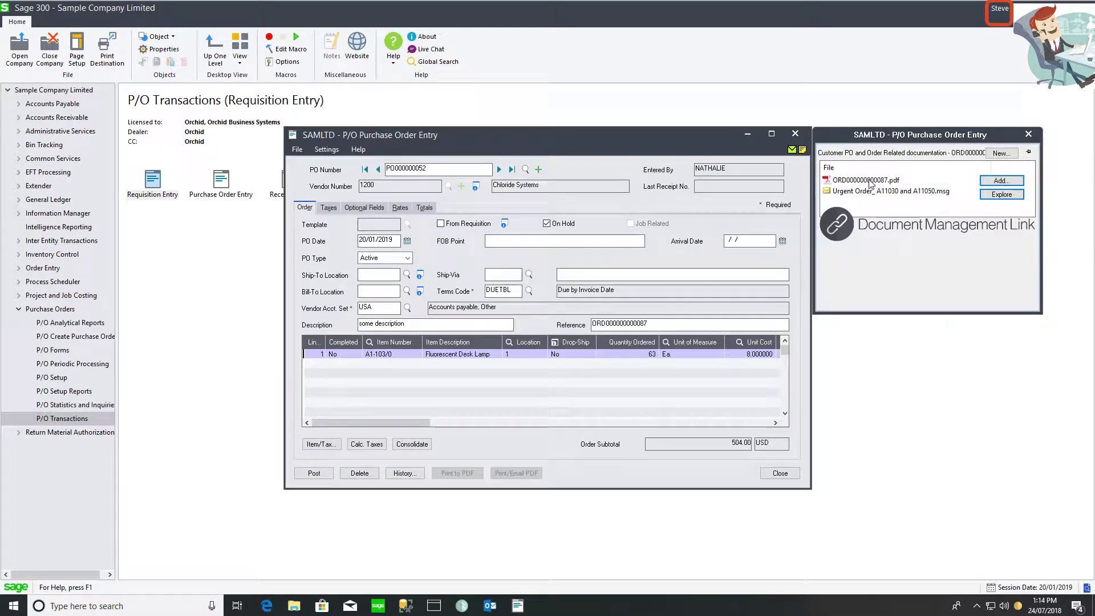
pyautogui.scroll(-10, 395, 387)
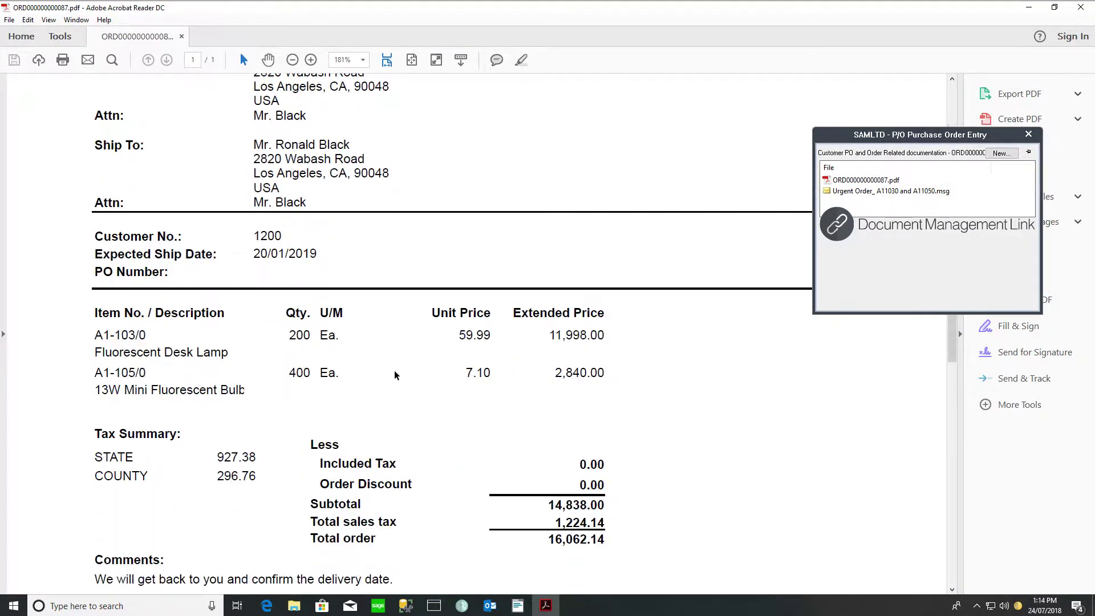
pyautogui.moveTo(395, 475); pyautogui.dragTo(93, 471)
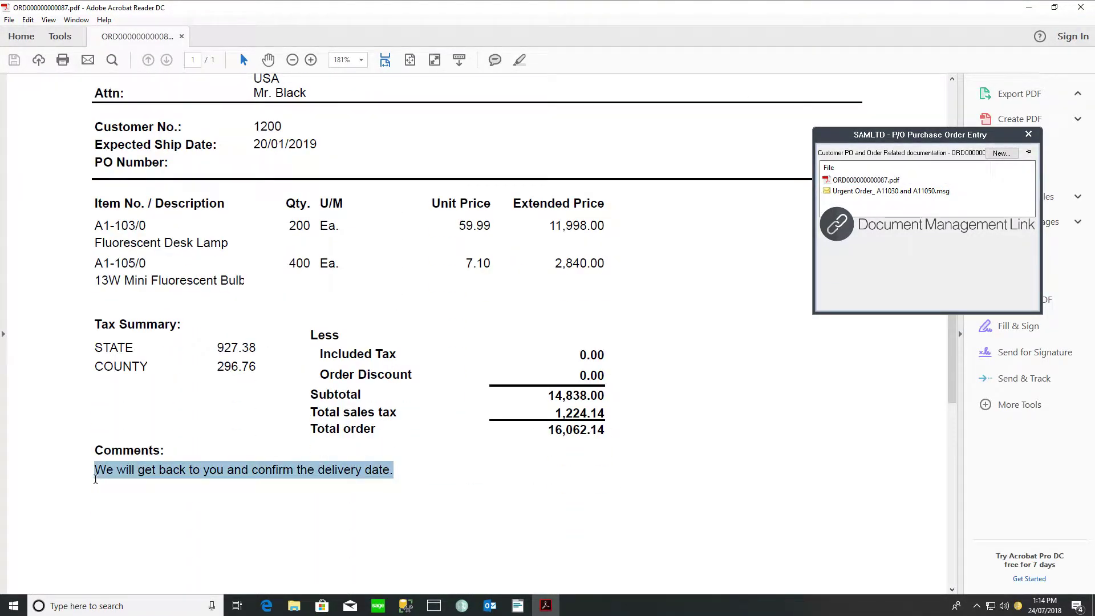
pyautogui.click(1081, 7)
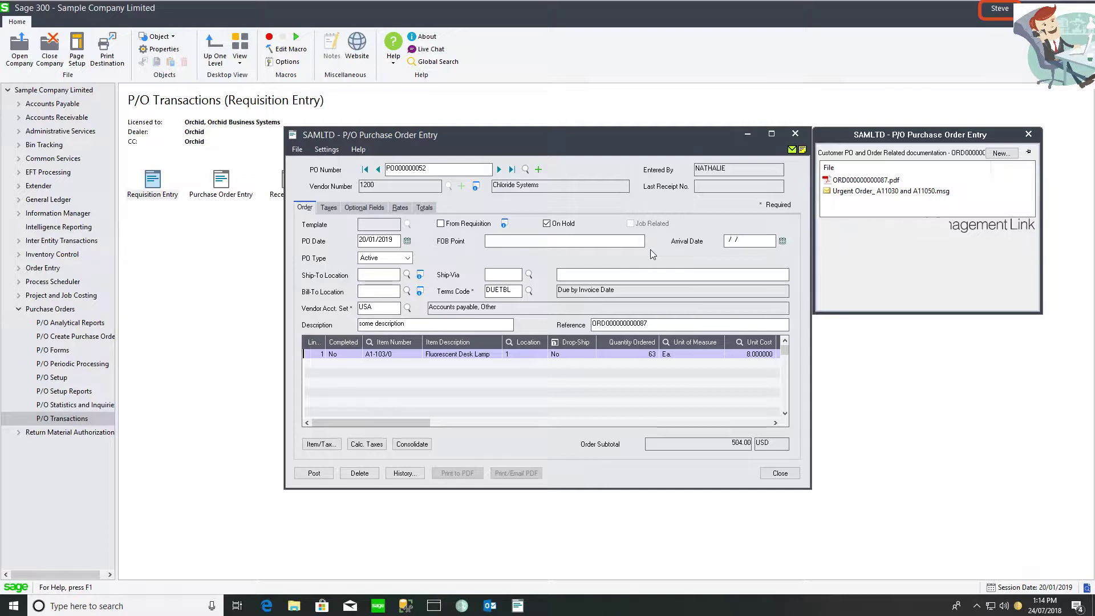
# - Take PO000000052 off hold and email it as a PDF to vendor 1200, Chloride Systems
pyautogui.click(547, 223)
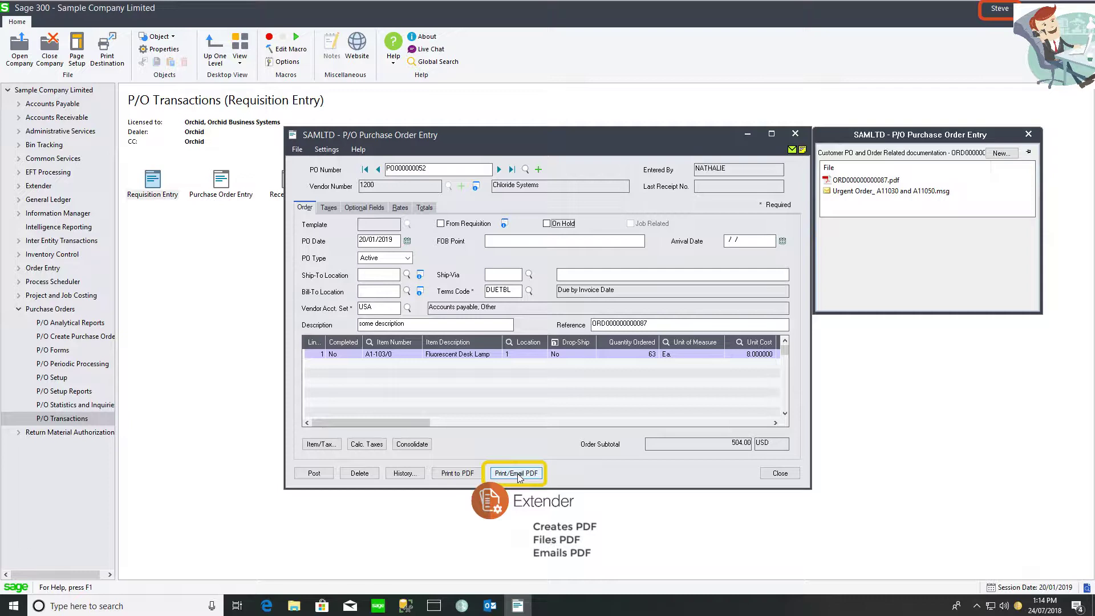
pyautogui.click(518, 475)
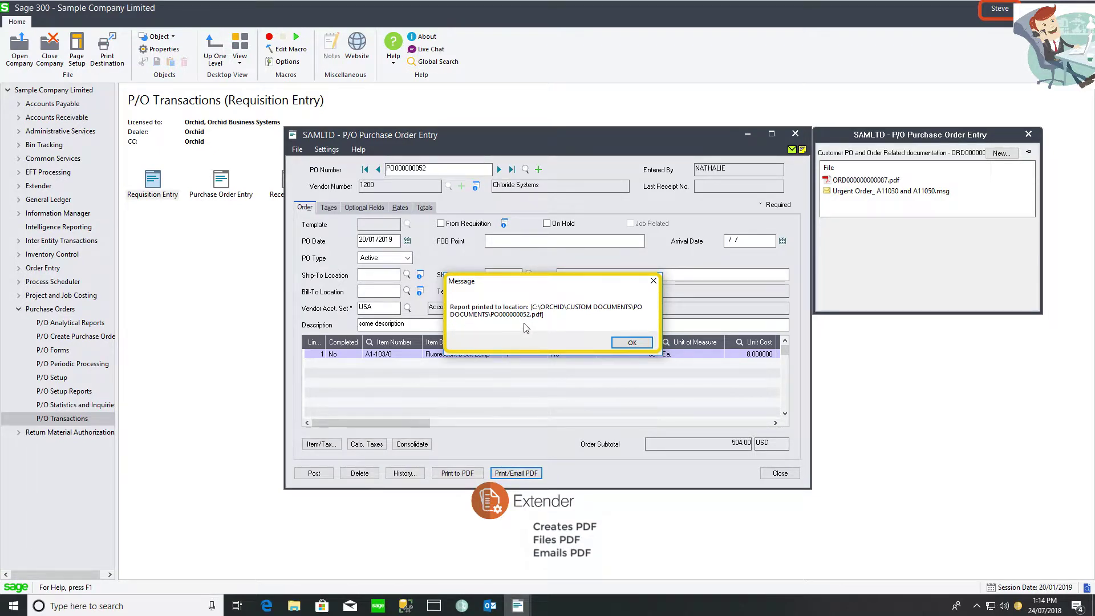
pyautogui.click(627, 344)
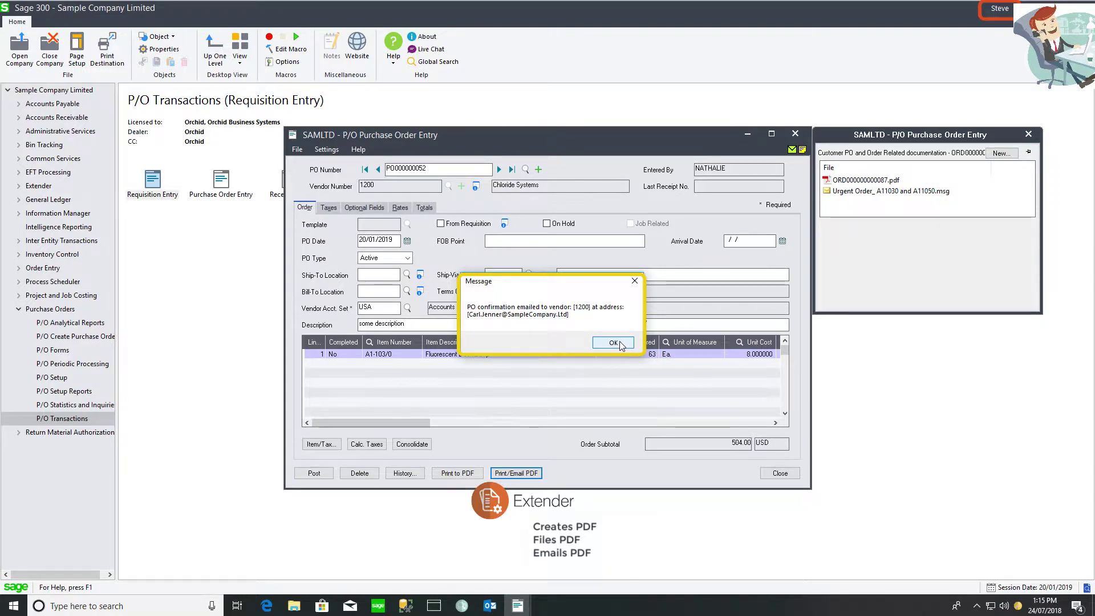
pyautogui.click(613, 343)
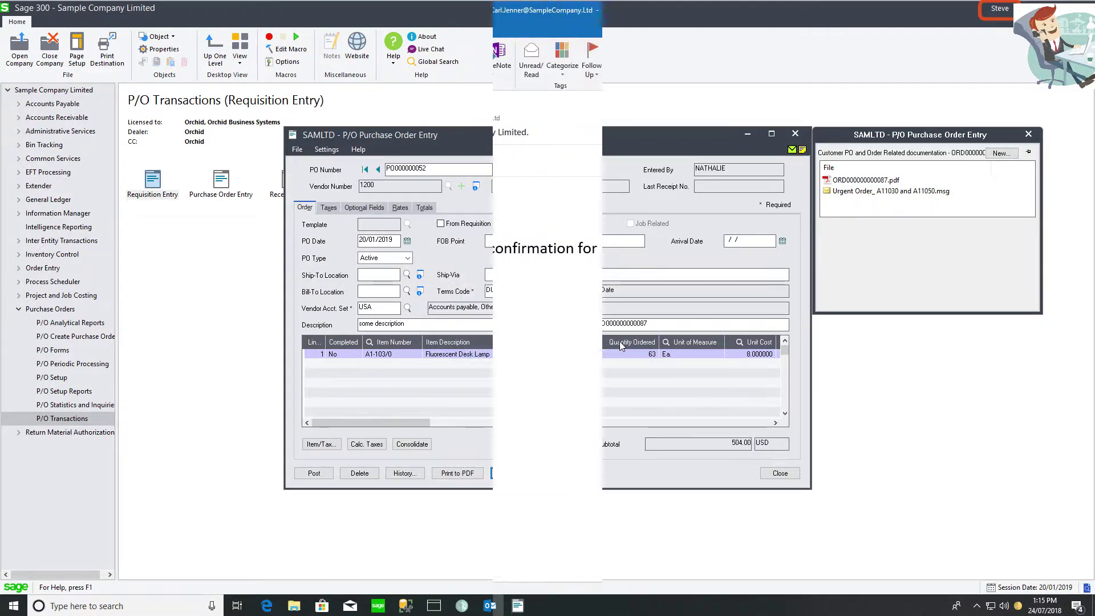